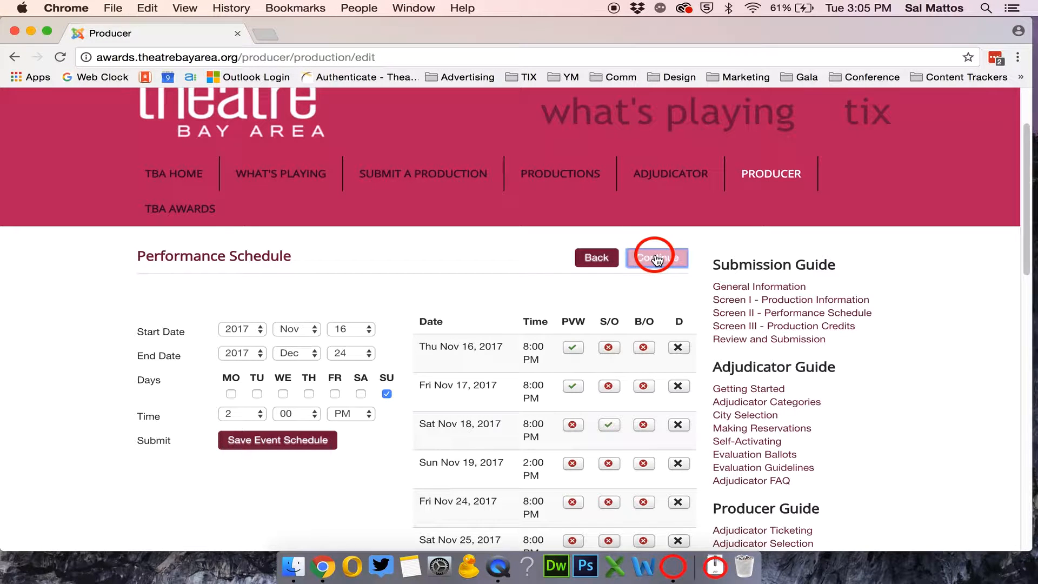
# Step: Continue from the performance schedule to the Production Credits page and look over its form
pyautogui.click(655, 259)
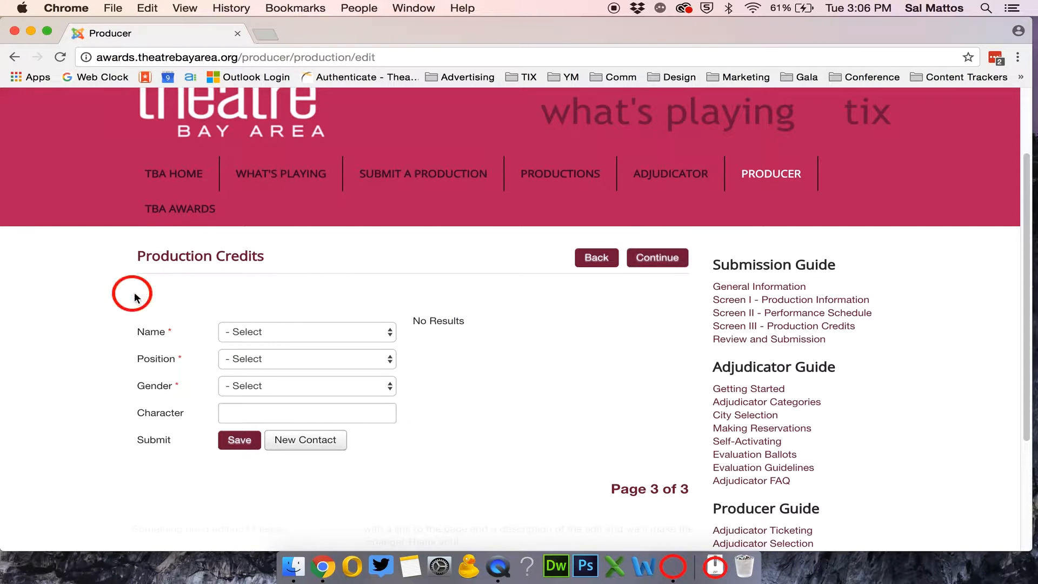
pyautogui.scroll(-1, 140, 297)
pyautogui.scroll(-6, 147, 299)
pyautogui.scroll(3, 139, 287)
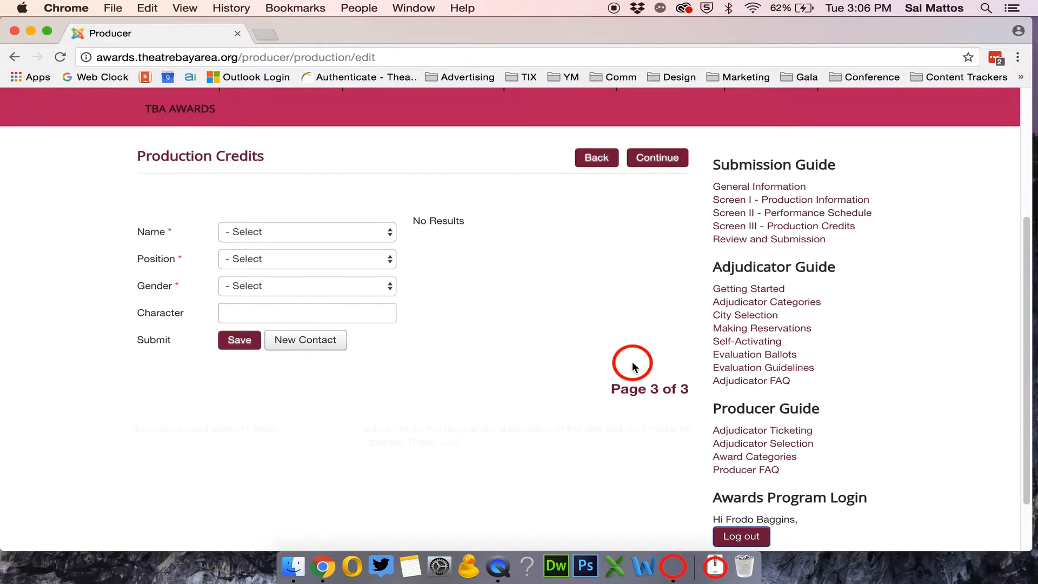
# Step: Choose the existing contact matching the logged-in producer as the name for the credit
pyautogui.click(247, 232)
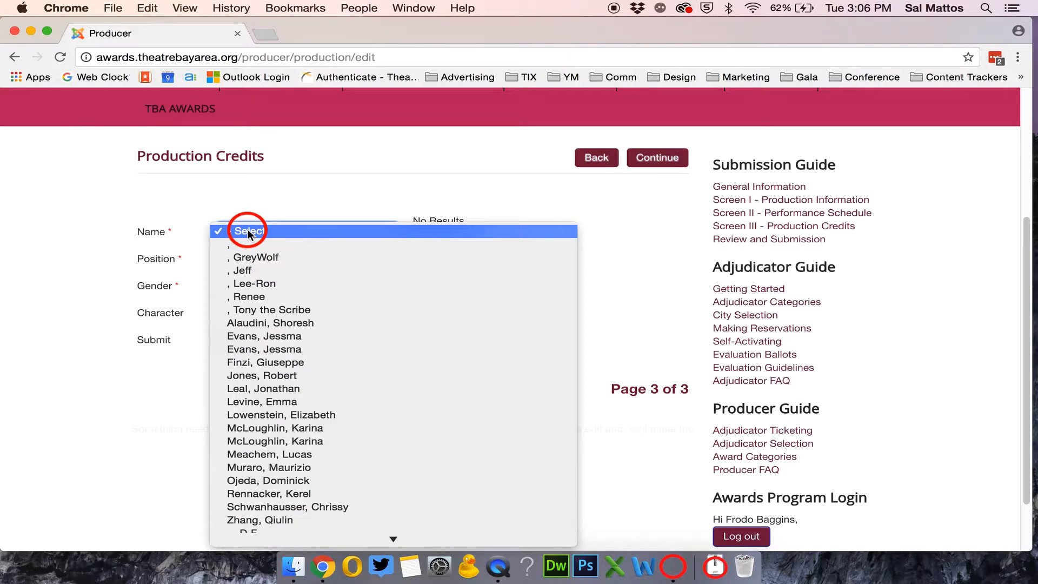
pyautogui.write('baggi')
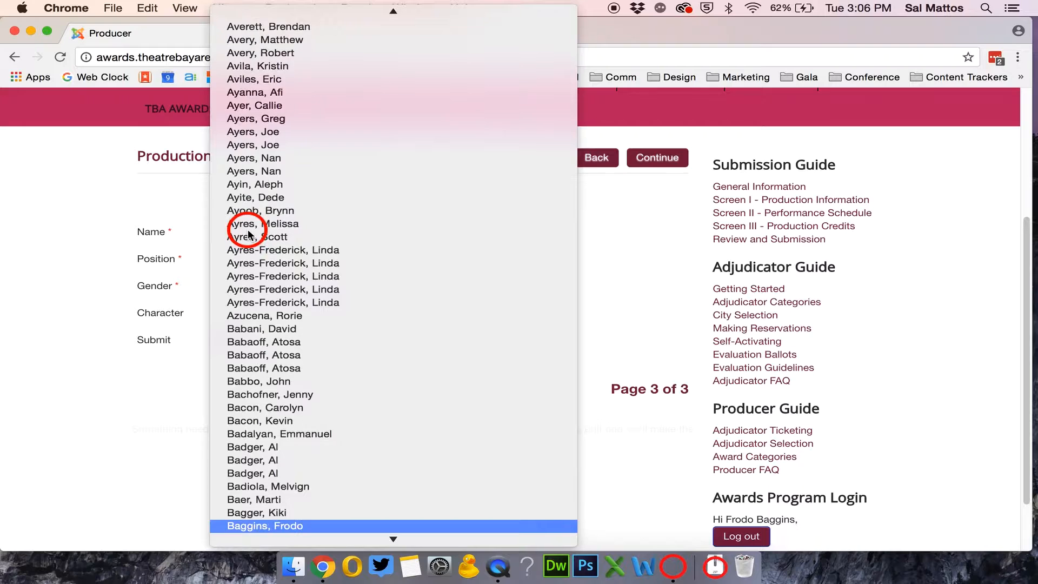
pyautogui.press('Return')
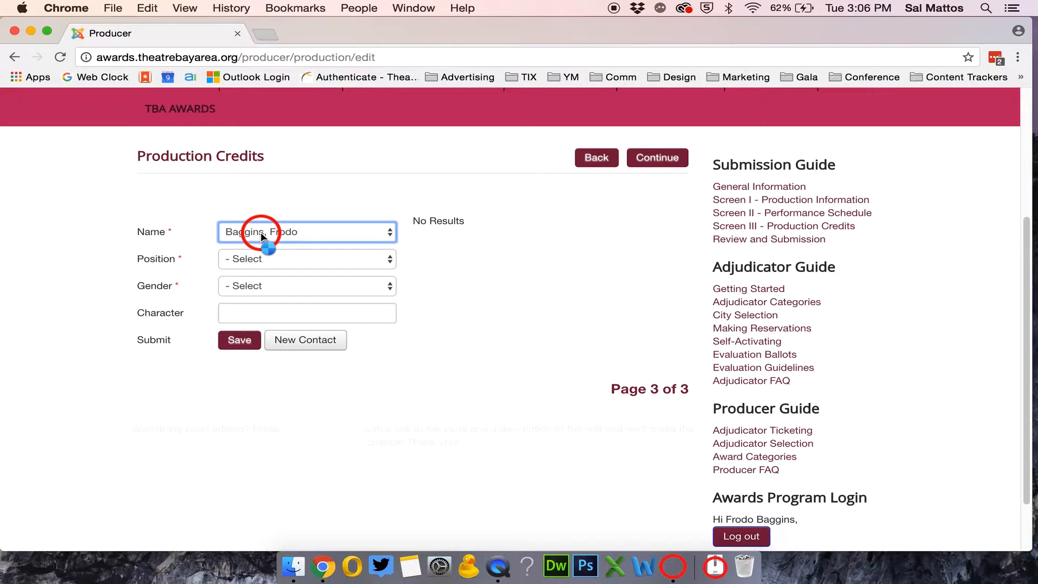
pyautogui.click(260, 232)
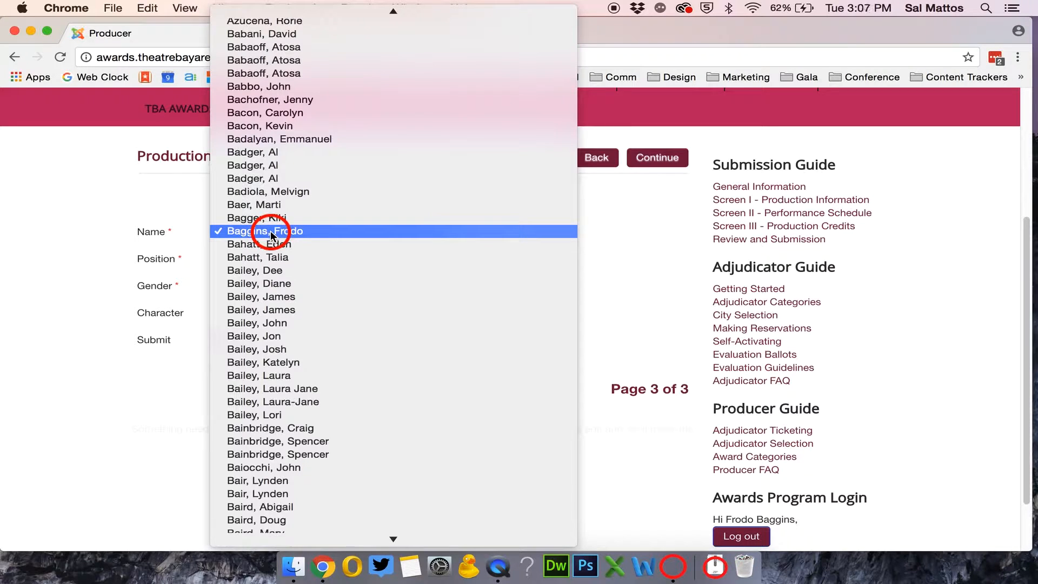
pyautogui.click(272, 236)
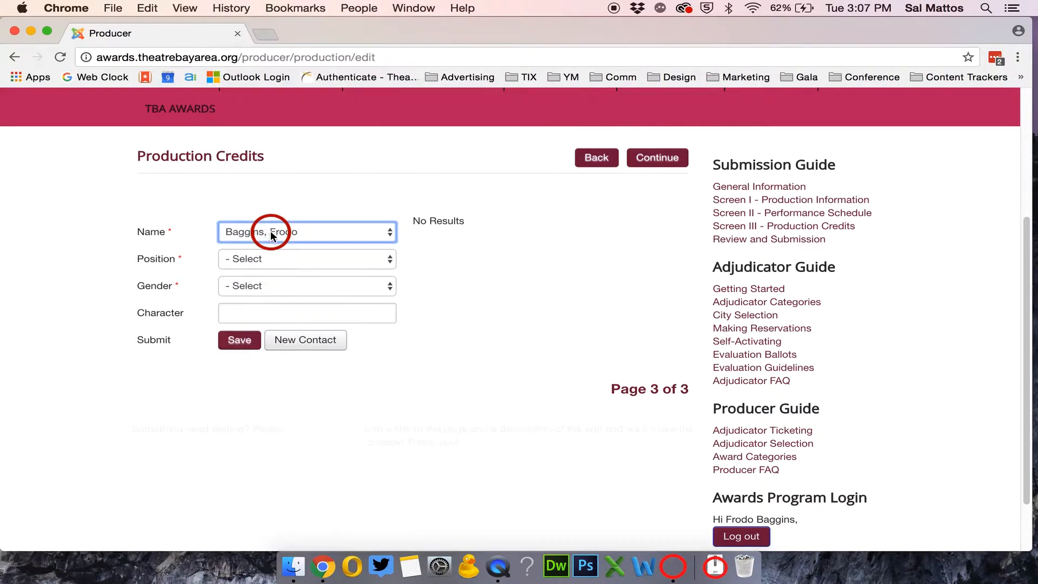
# Step: Create and save a new contact with the performer's first and last name
pyautogui.click(296, 341)
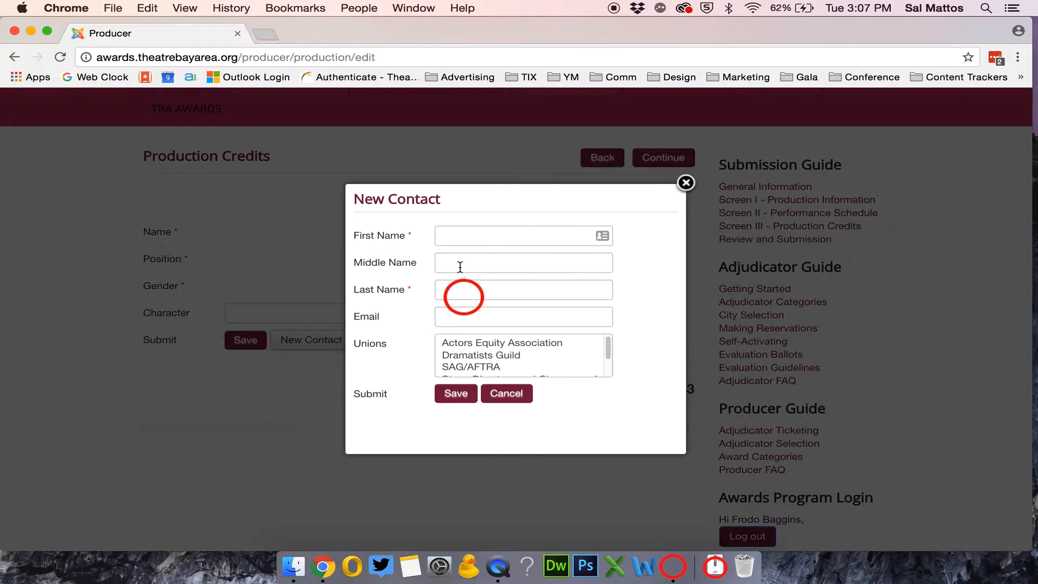
pyautogui.click(457, 236)
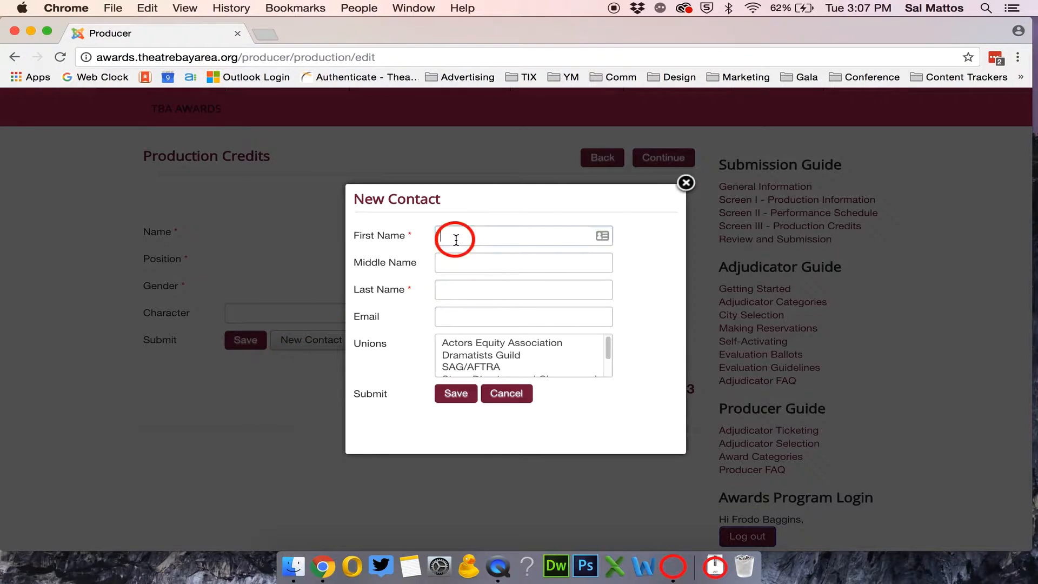
pyautogui.click(436, 234)
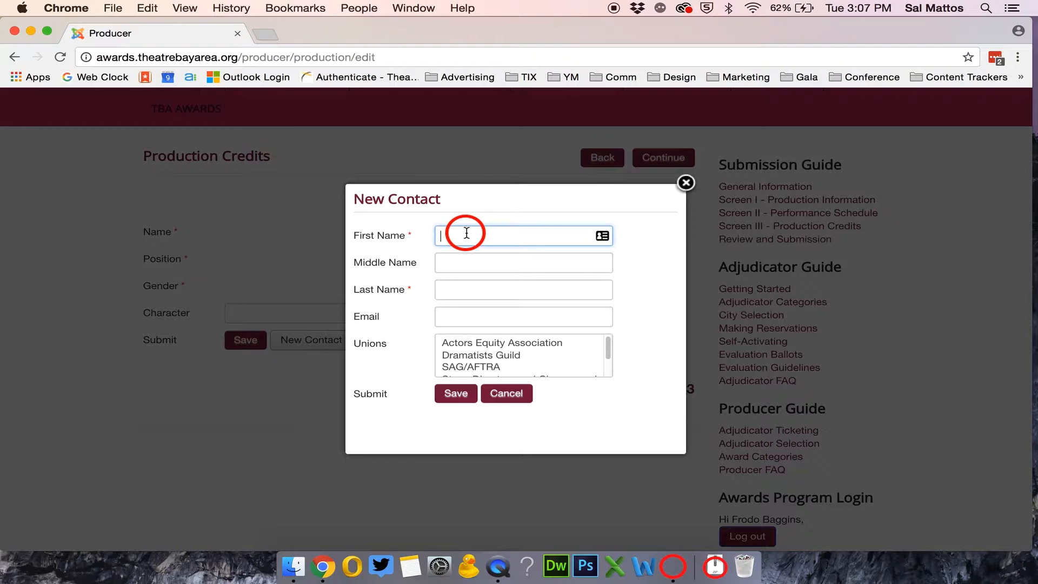
pyautogui.write('Gimli')
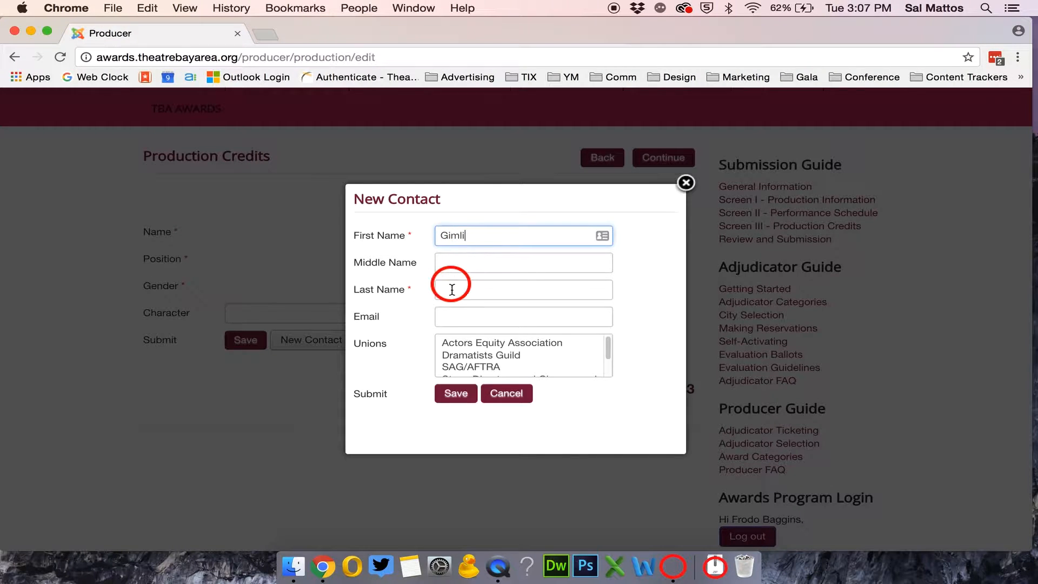
pyautogui.click(452, 290)
pyautogui.write('Son of ')
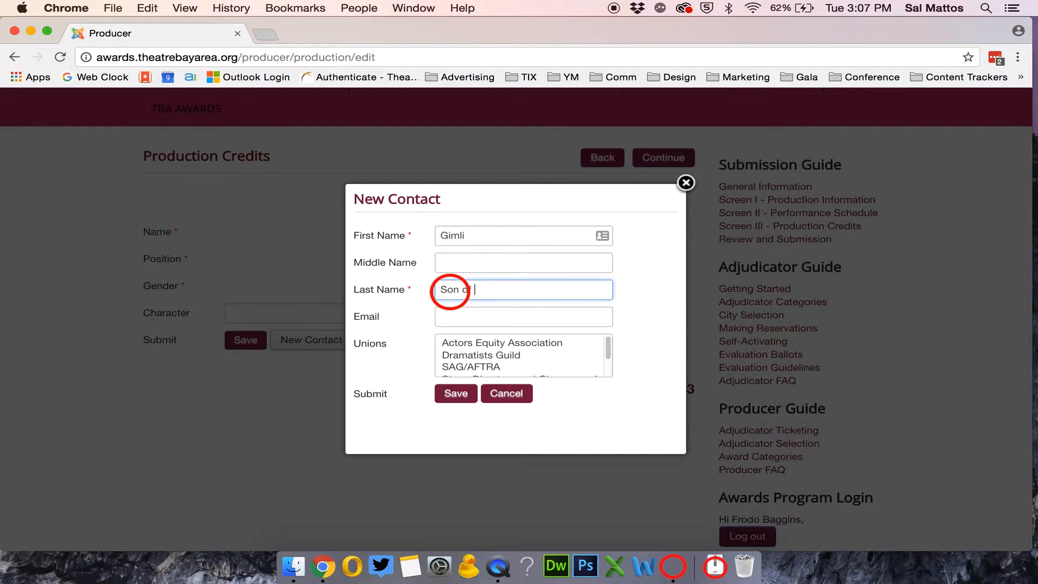
pyautogui.write('Gloin')
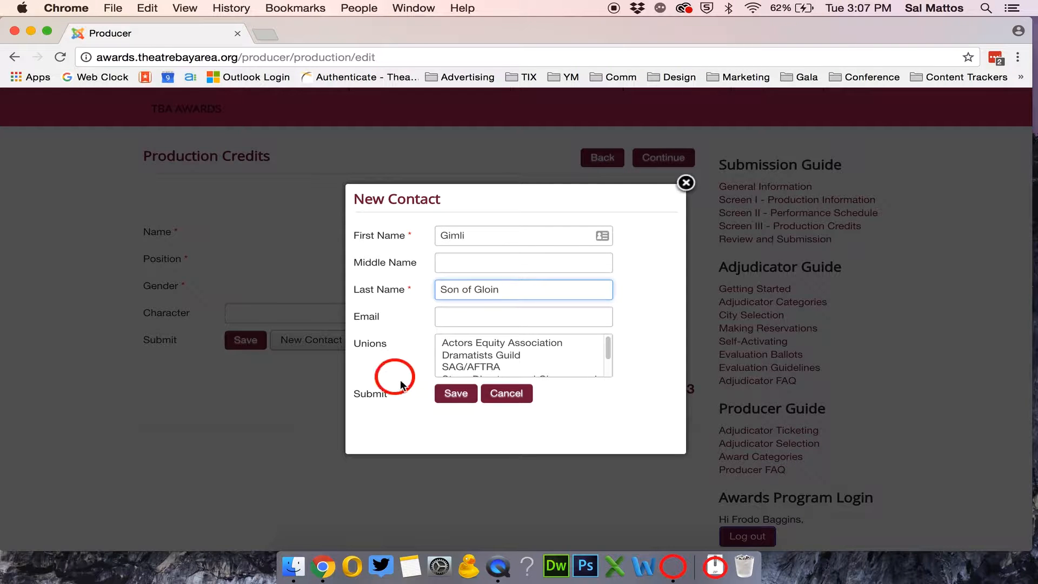
pyautogui.click(454, 395)
pyautogui.click(454, 394)
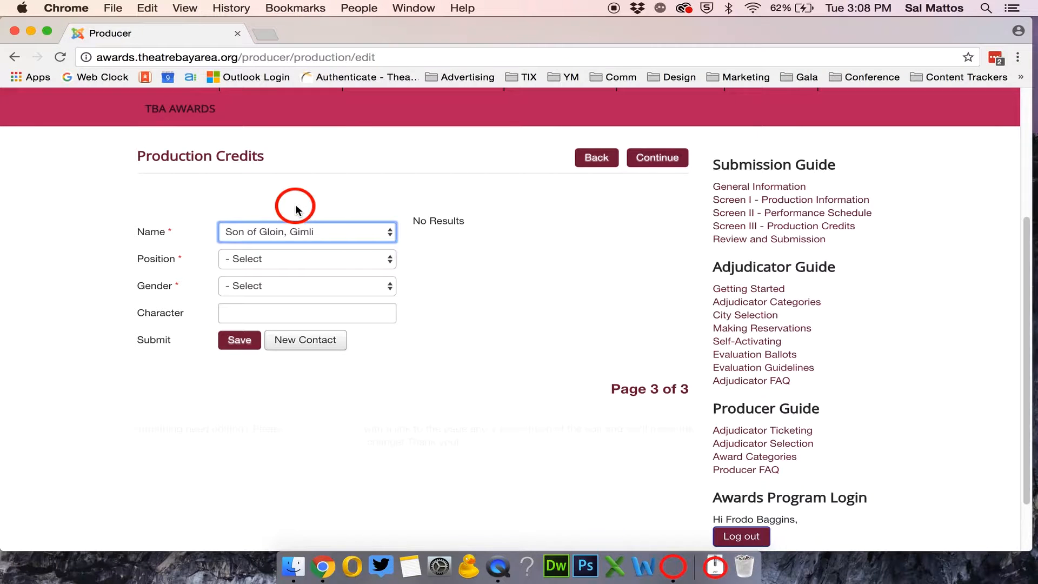
pyautogui.click(295, 207)
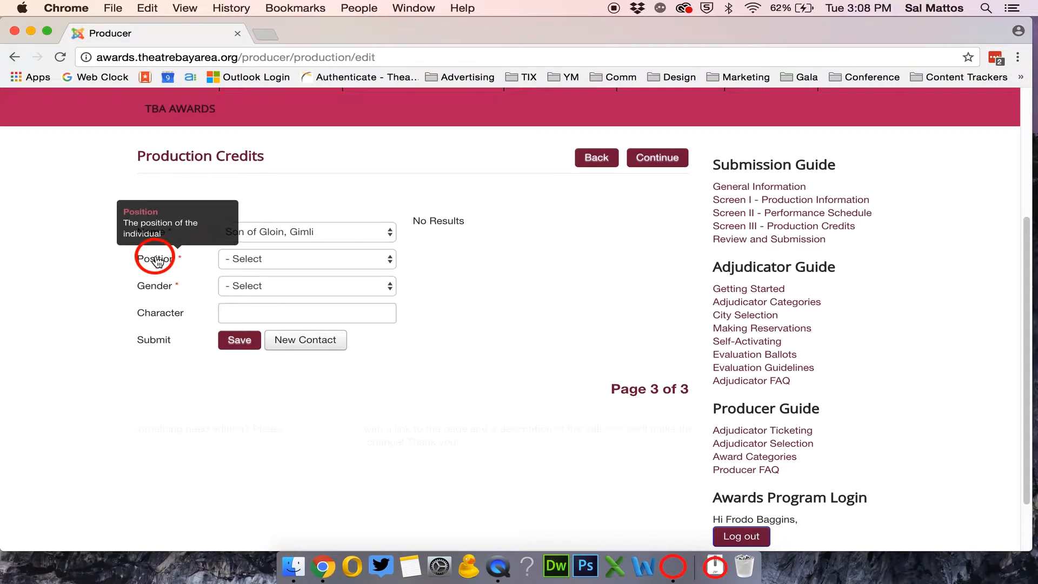
# Step: Set the new contact's position to Featured Role and the gender to Male
pyautogui.click(259, 261)
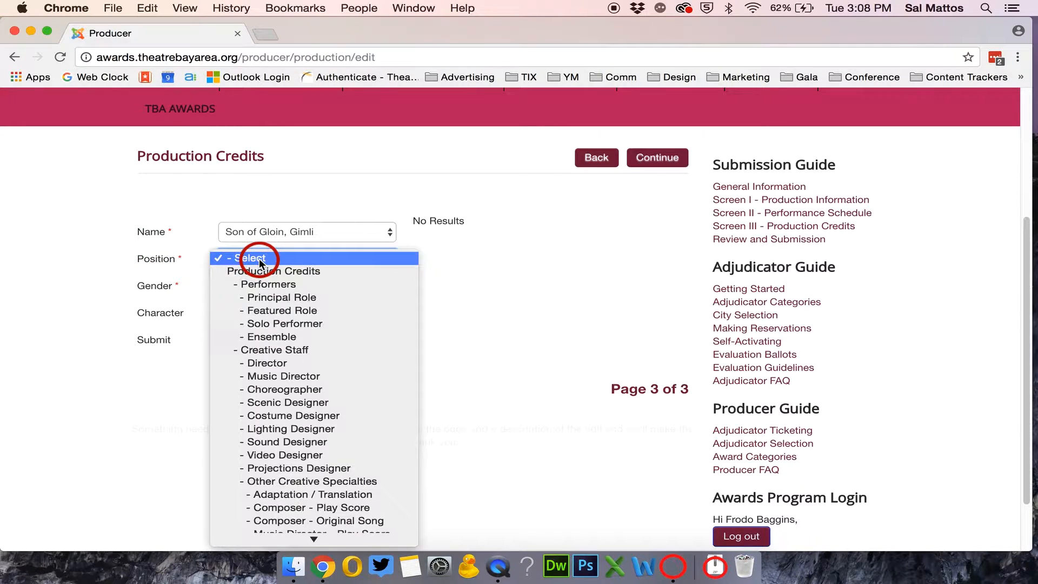
pyautogui.scroll(-3, 268, 261)
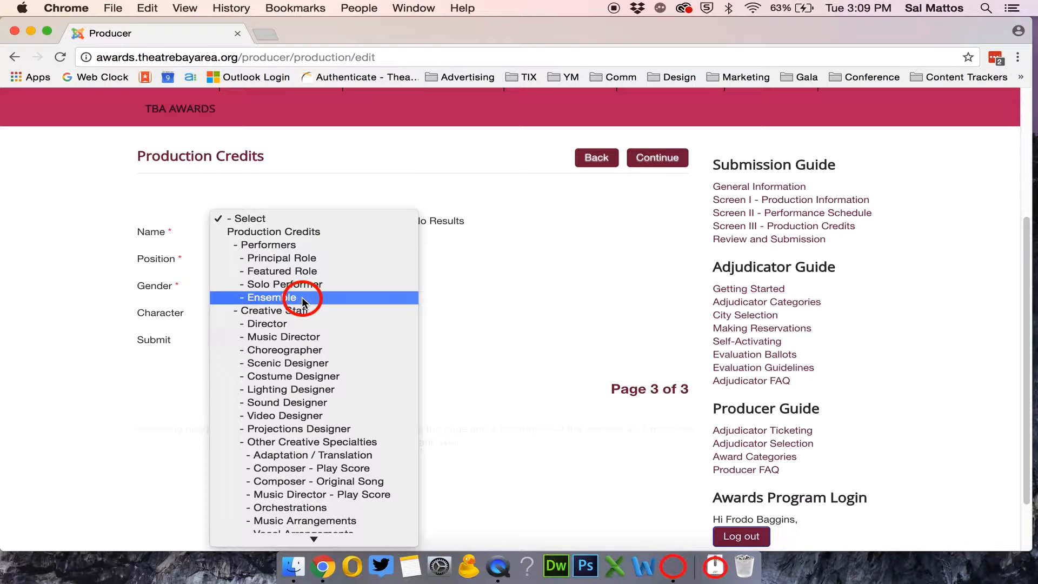
pyautogui.click(276, 270)
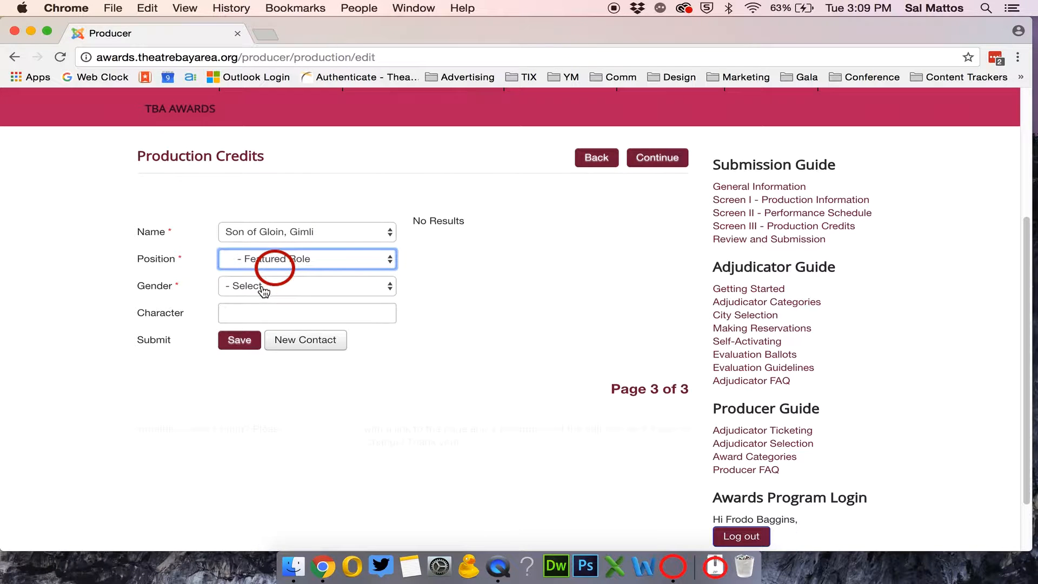
pyautogui.click(258, 291)
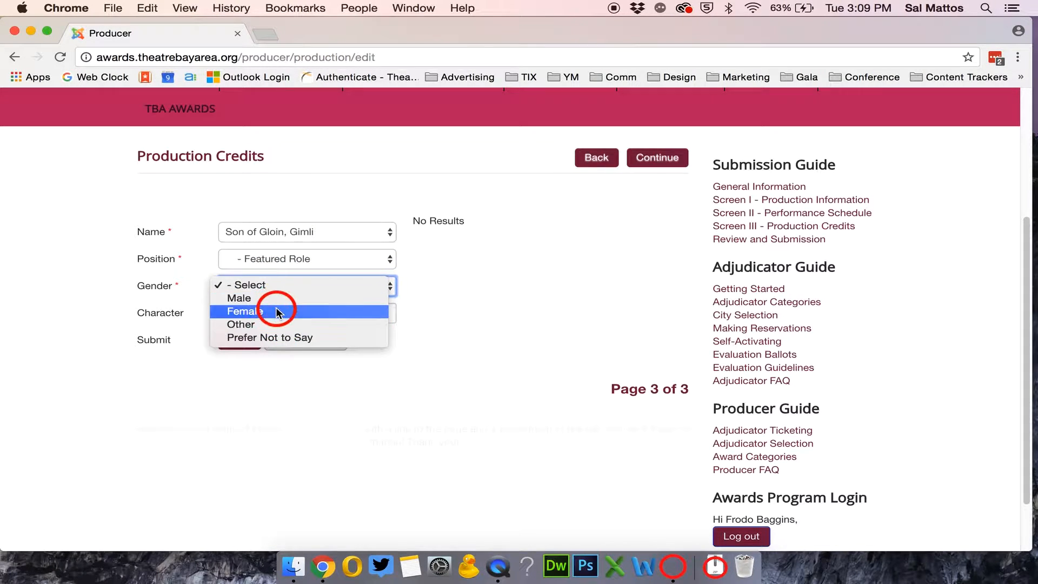
pyautogui.click(268, 324)
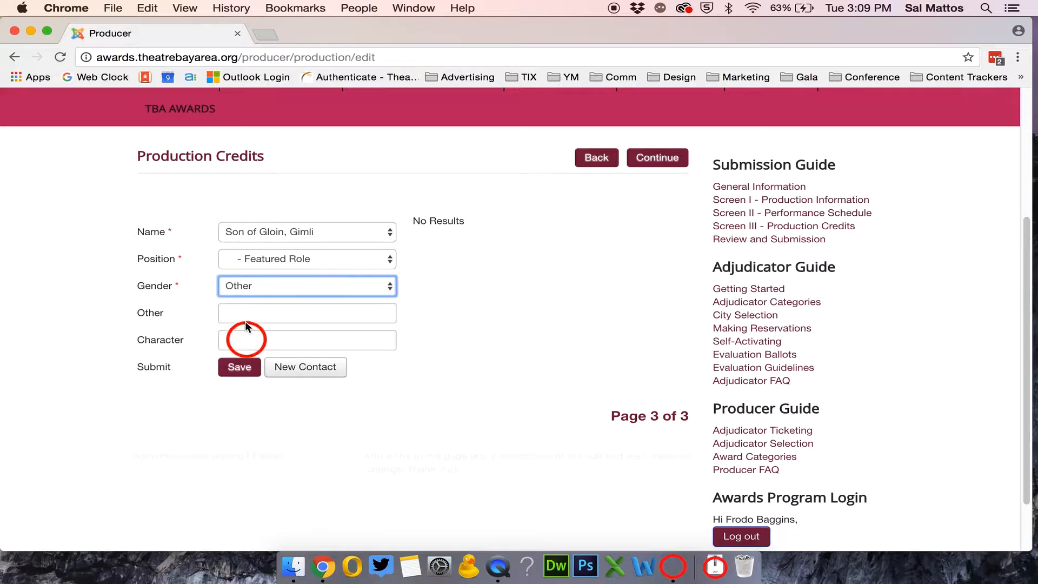
pyautogui.click(241, 286)
pyautogui.click(243, 257)
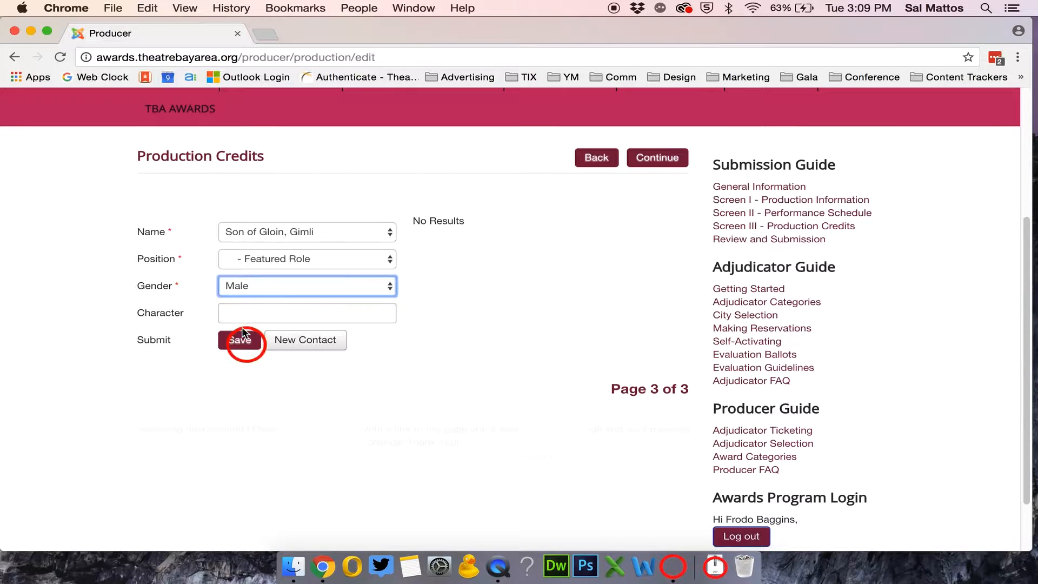
# Step: Enter Gimli as the character and save the featured role credit
pyautogui.click(240, 314)
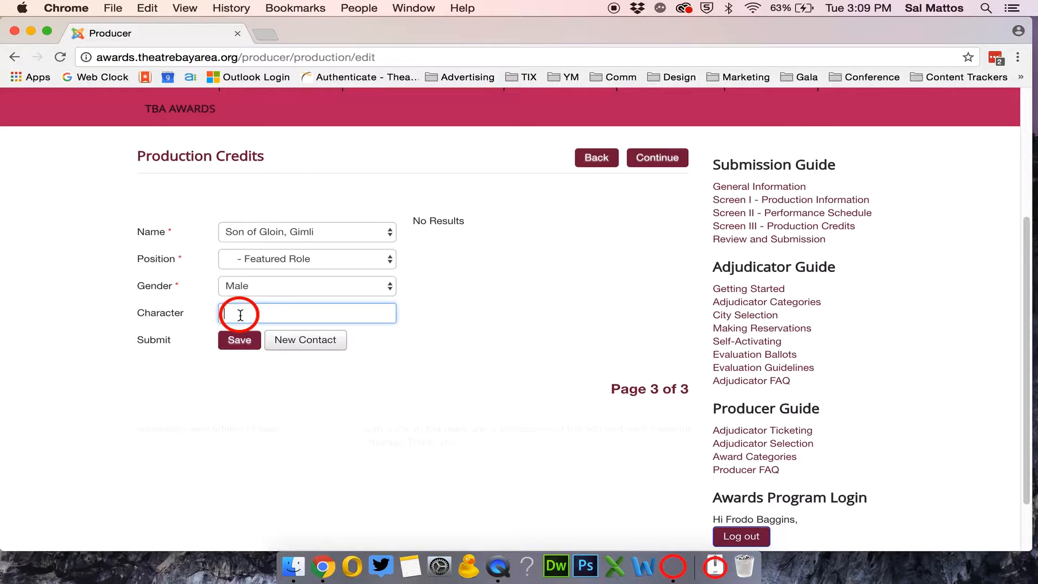
pyautogui.write('Gimli')
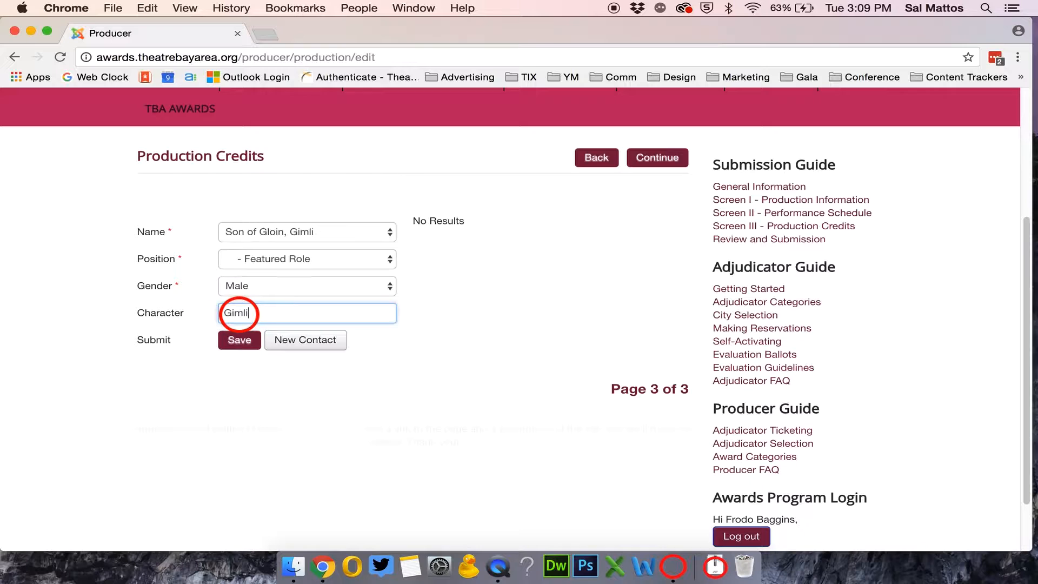
pyautogui.click(242, 341)
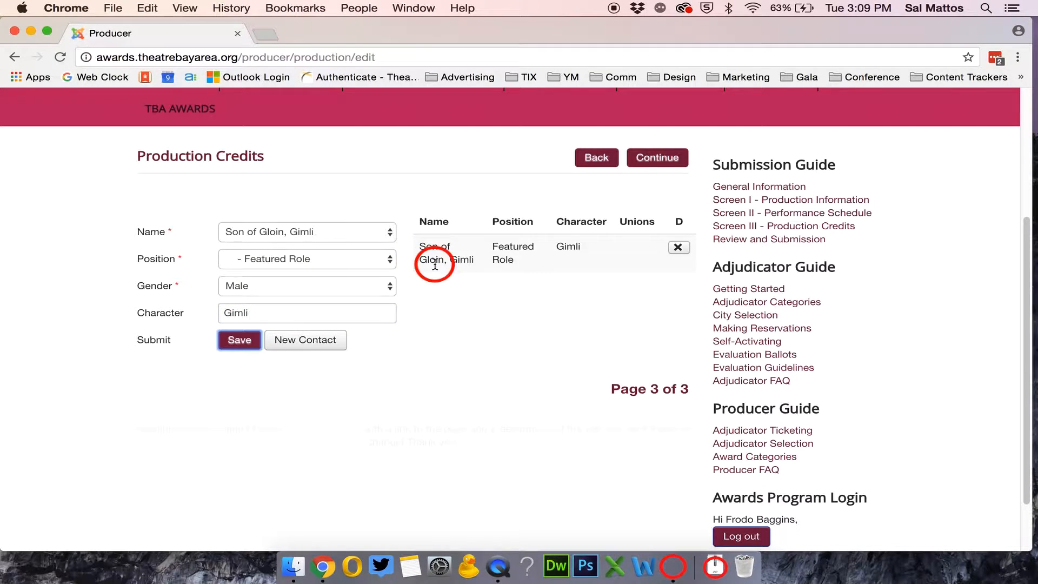
# Step: Select the contact matching the logged-in producer for a second credit and set the position to Principal Role
pyautogui.click(338, 231)
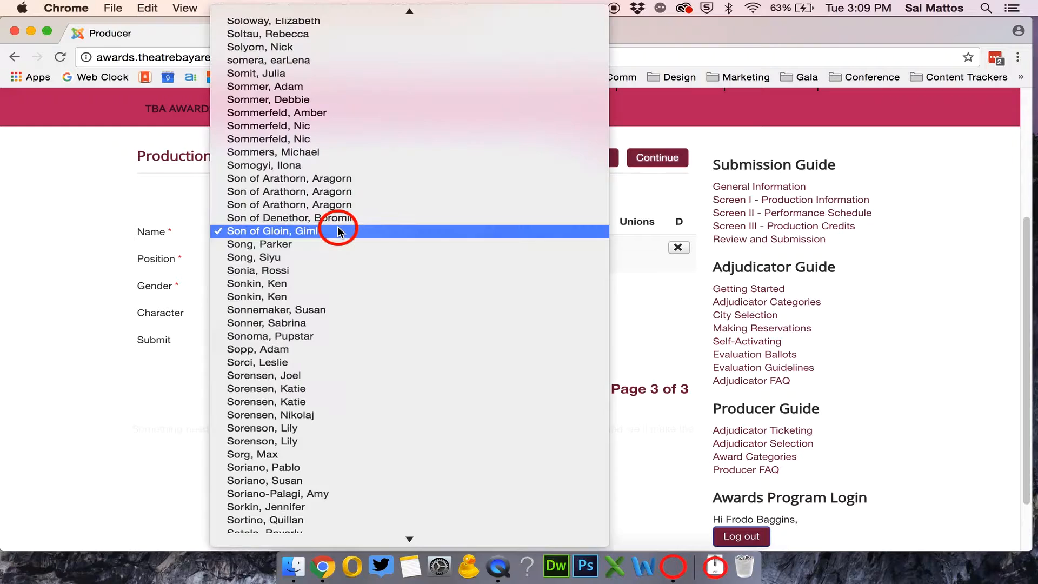
pyautogui.write('baggi')
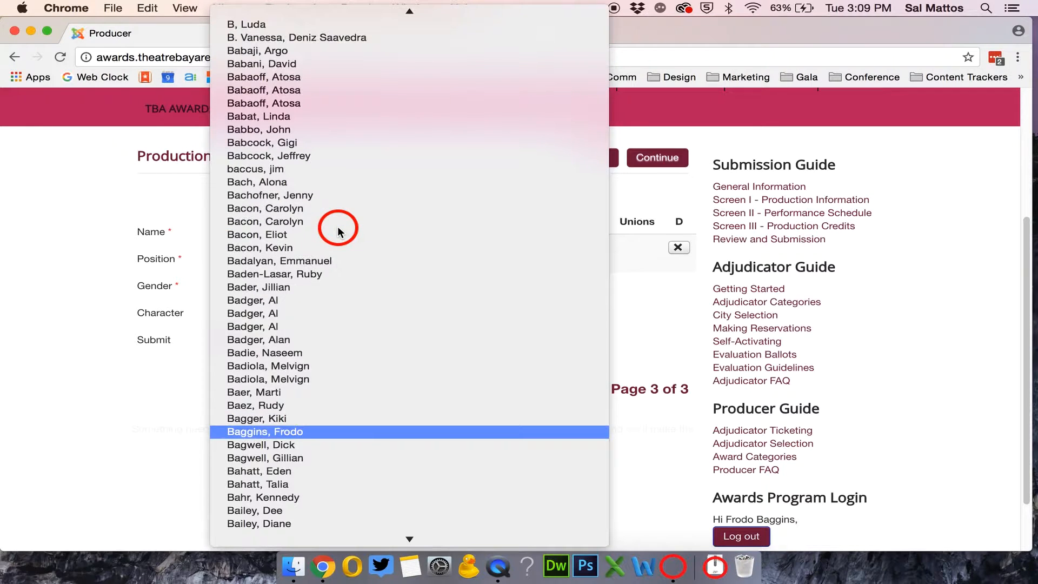
pyautogui.click(314, 432)
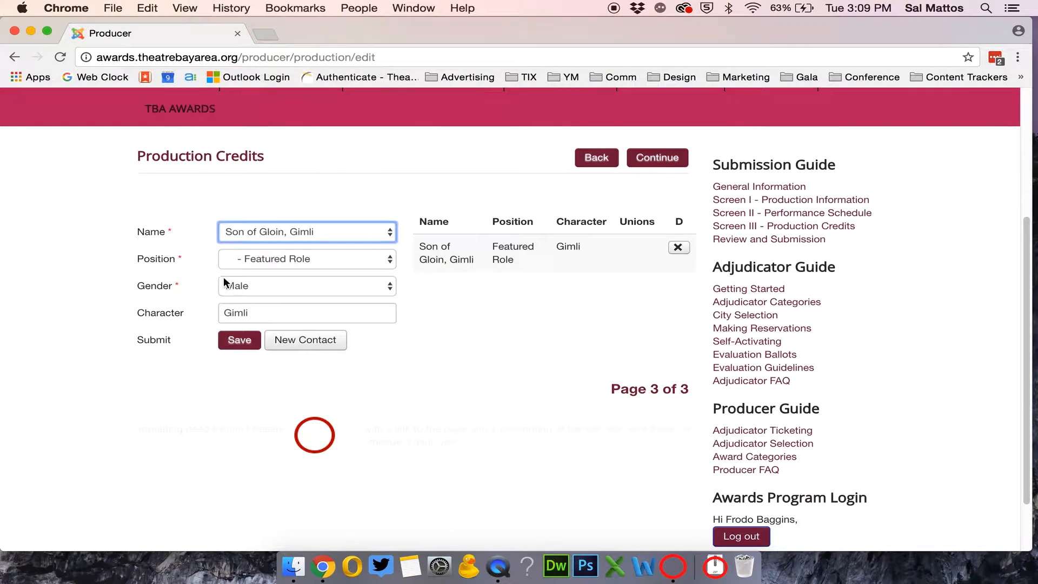
pyautogui.click(250, 273)
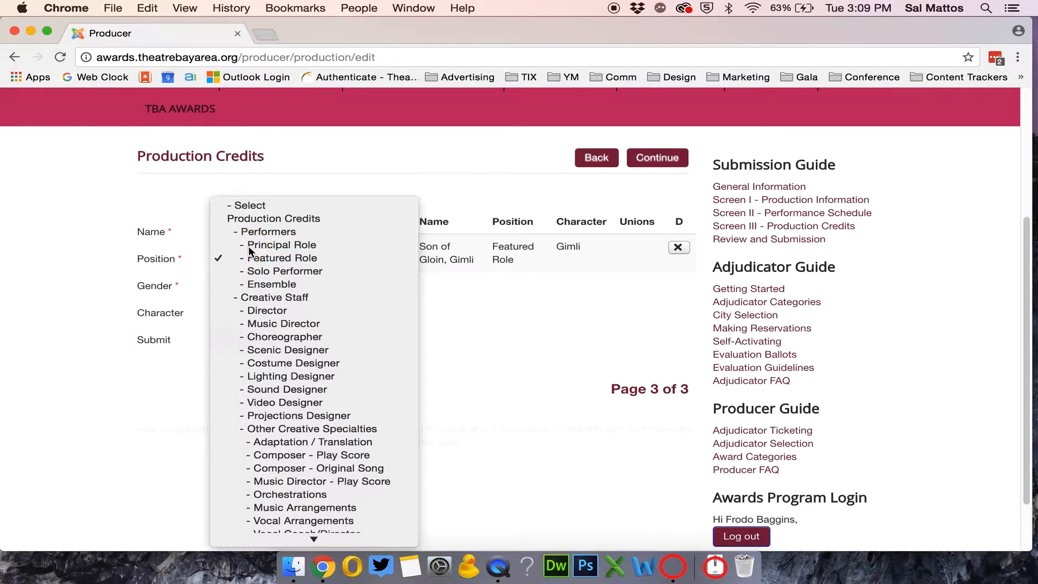
pyautogui.click(258, 246)
# Step: Replace the character with Frodo and save the principal role credit
pyautogui.doubleClick(242, 313)
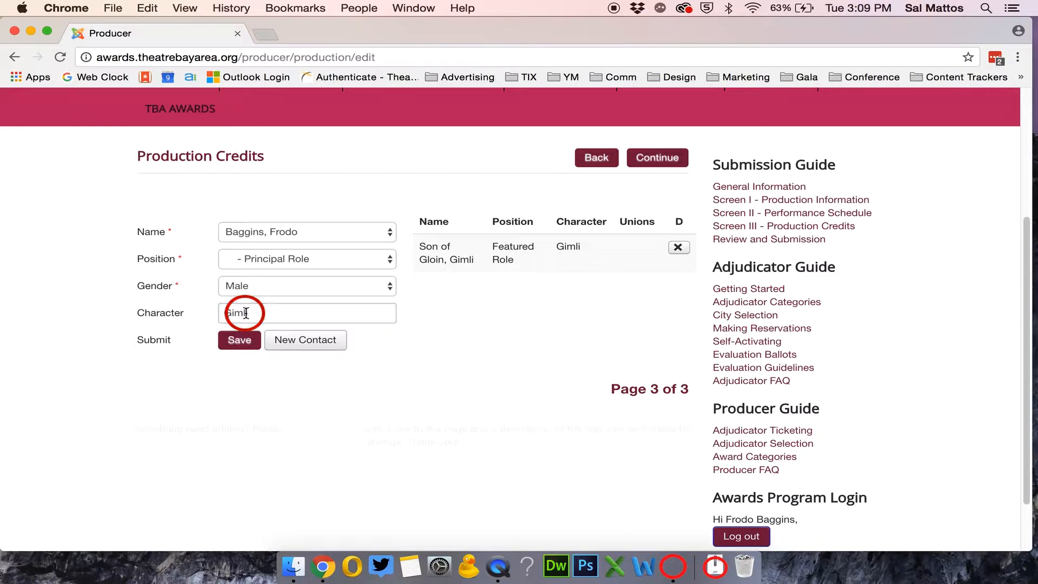
pyautogui.write('Frodo')
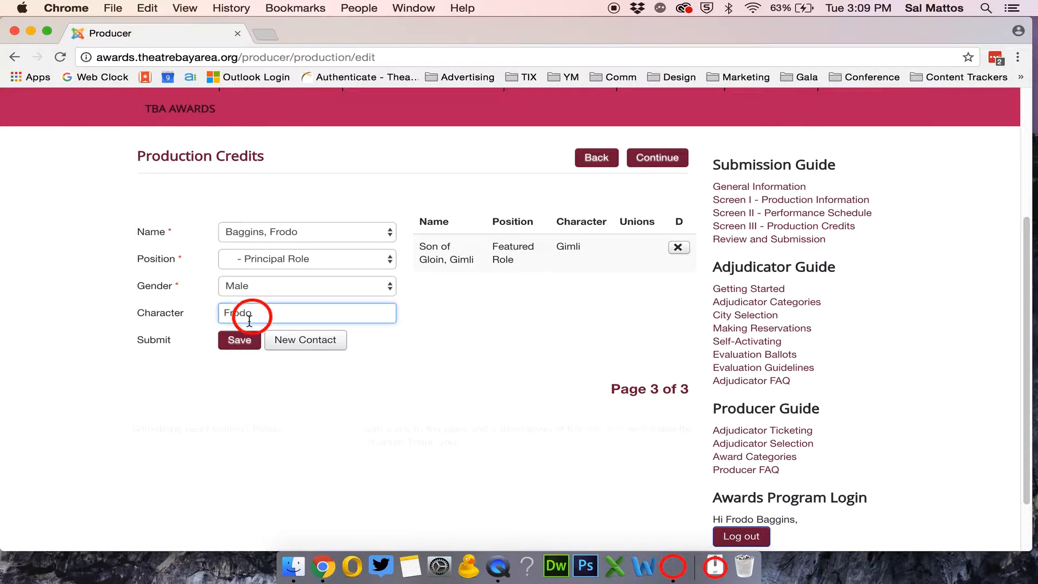
pyautogui.click(240, 340)
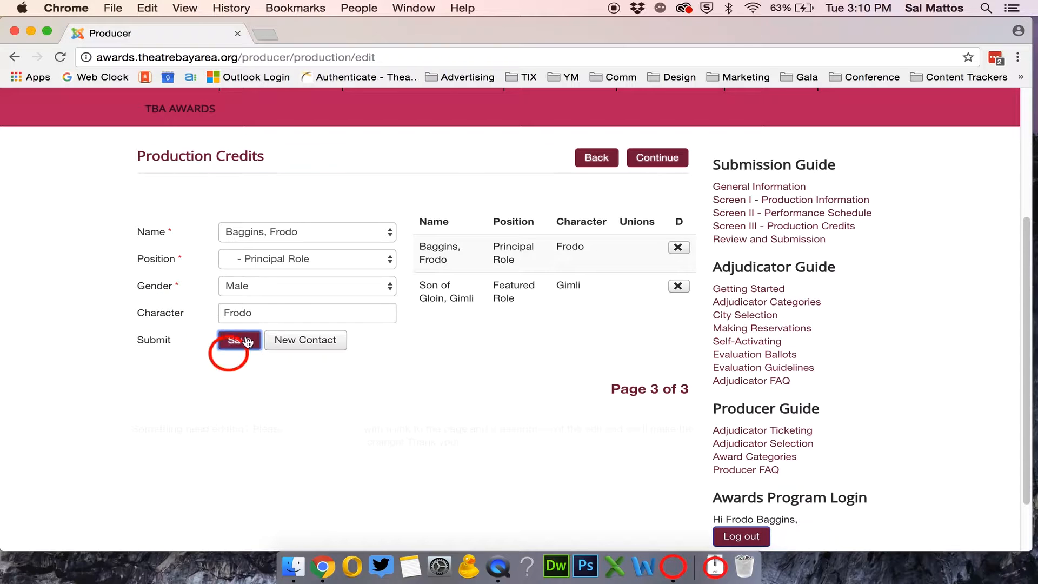
# Step: Select the contact matching the character Gandalf for another credit and set the position to Special Visual Effects
pyautogui.click(297, 239)
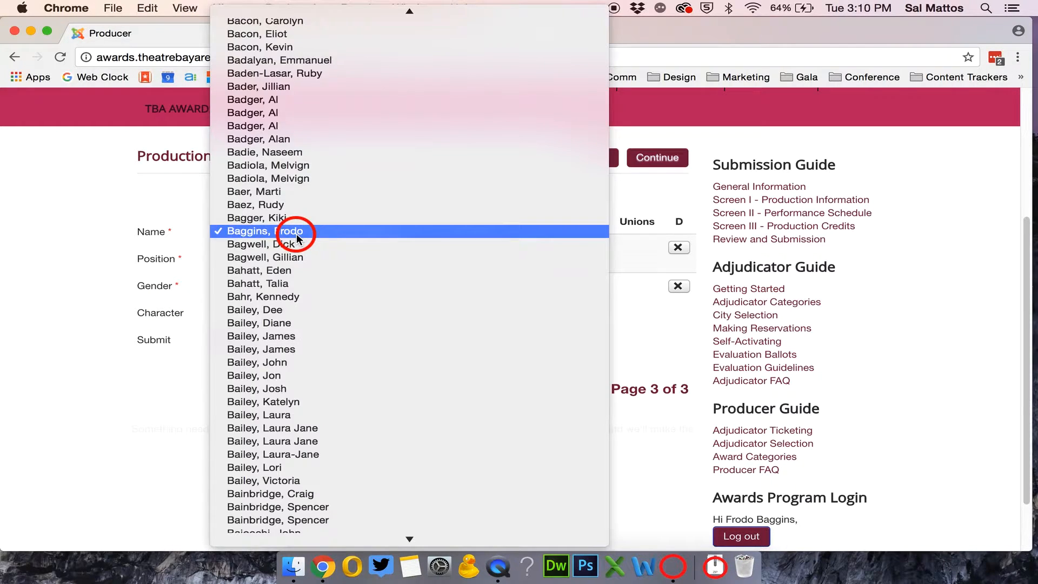
pyautogui.write('the Grey, Gandalf')
pyautogui.press('Return')
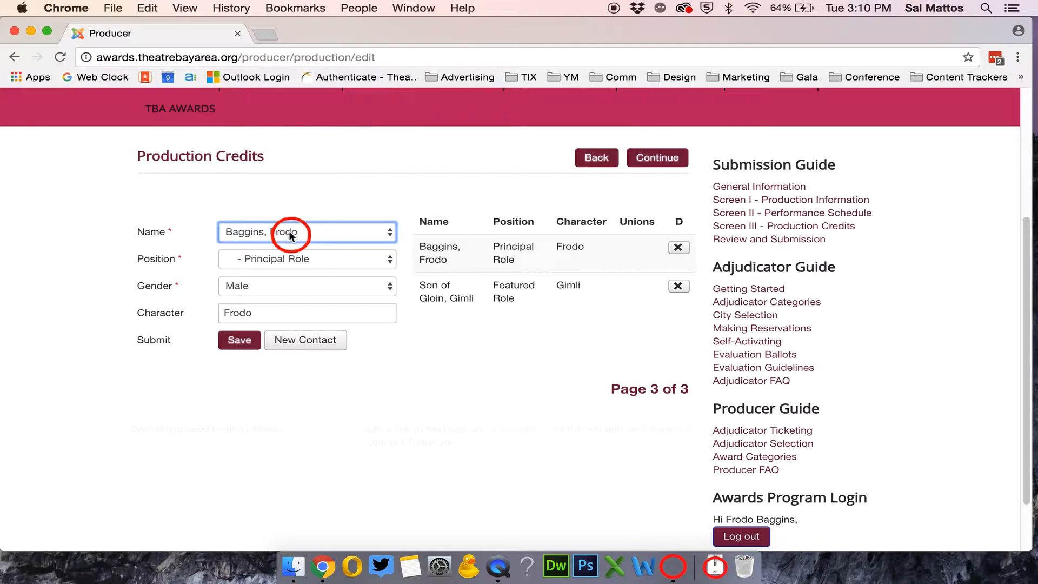
pyautogui.click(265, 262)
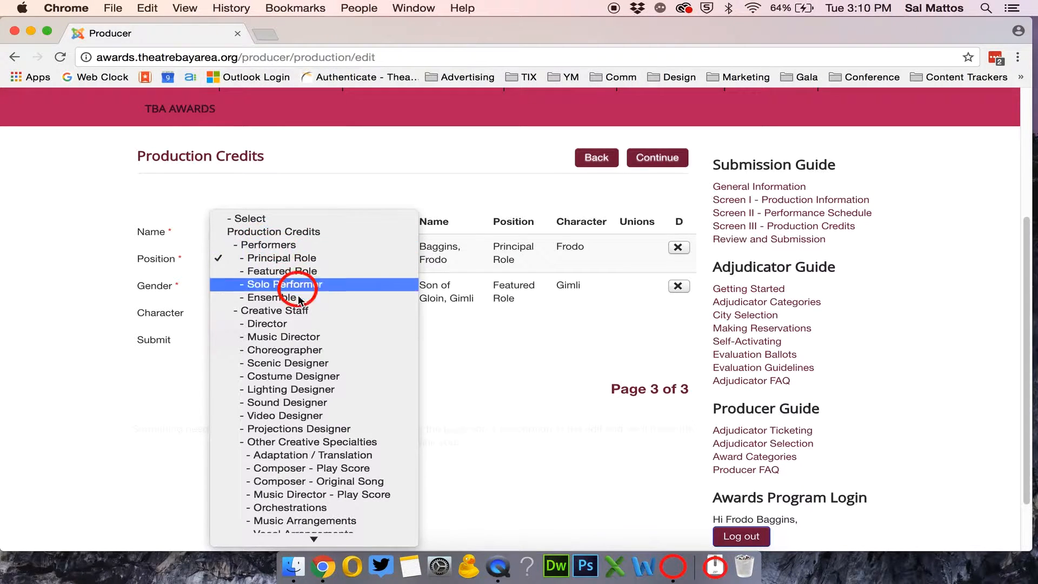
pyautogui.scroll(-2, 296, 321)
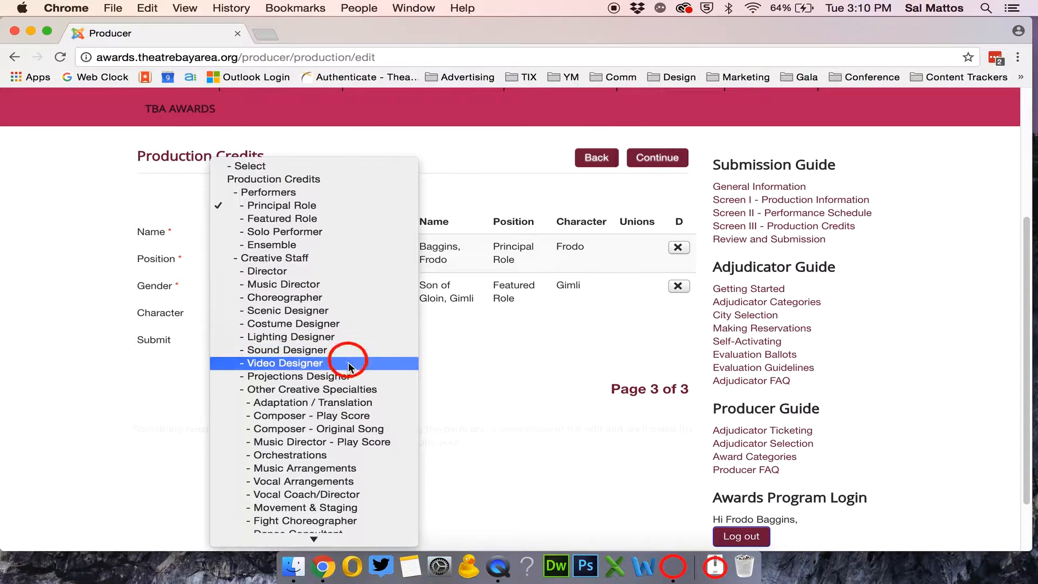
pyautogui.scroll(-5, 355, 377)
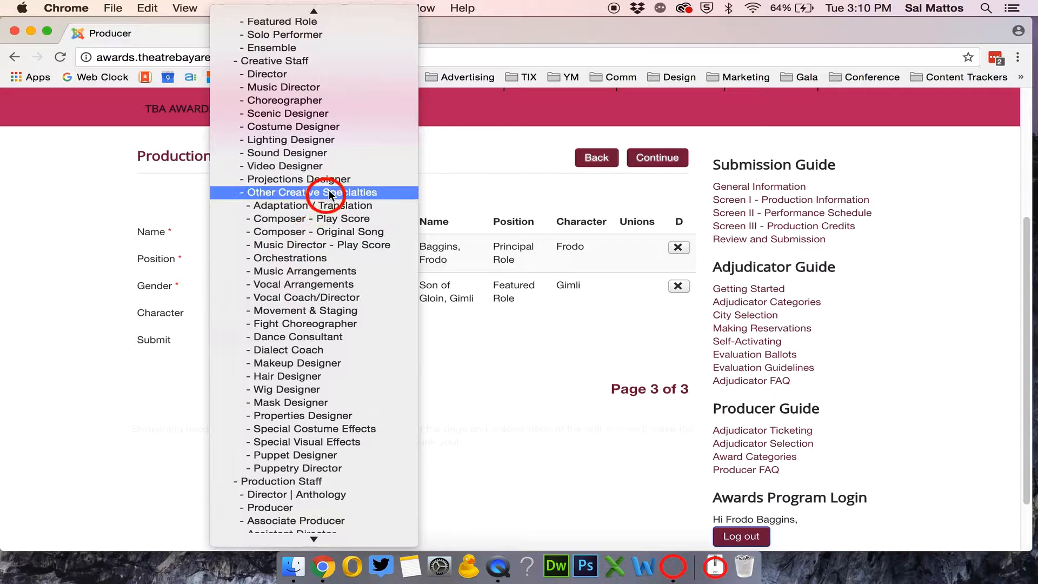
pyautogui.scroll(-1, 325, 327)
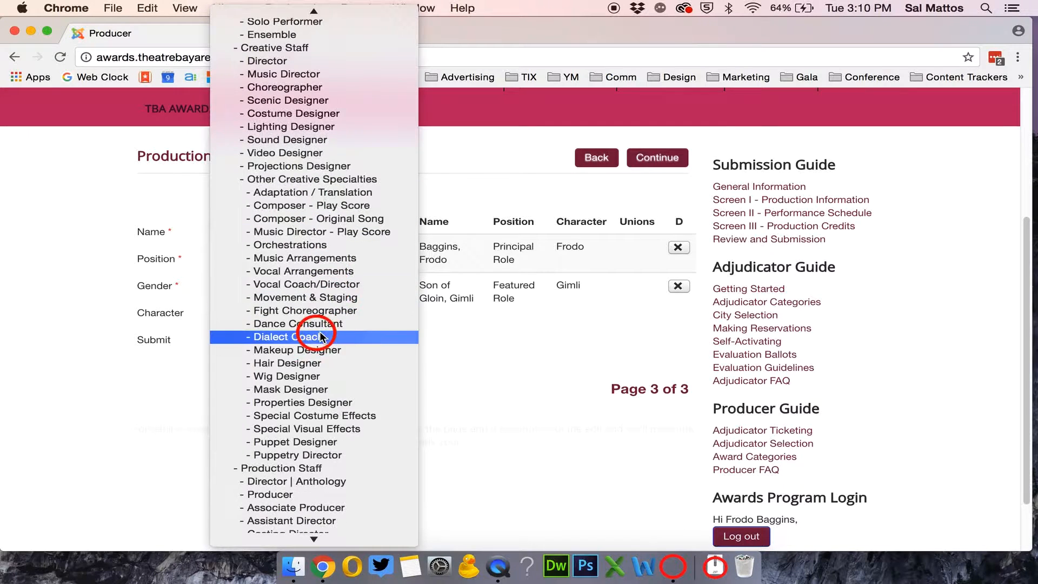
pyautogui.click(367, 426)
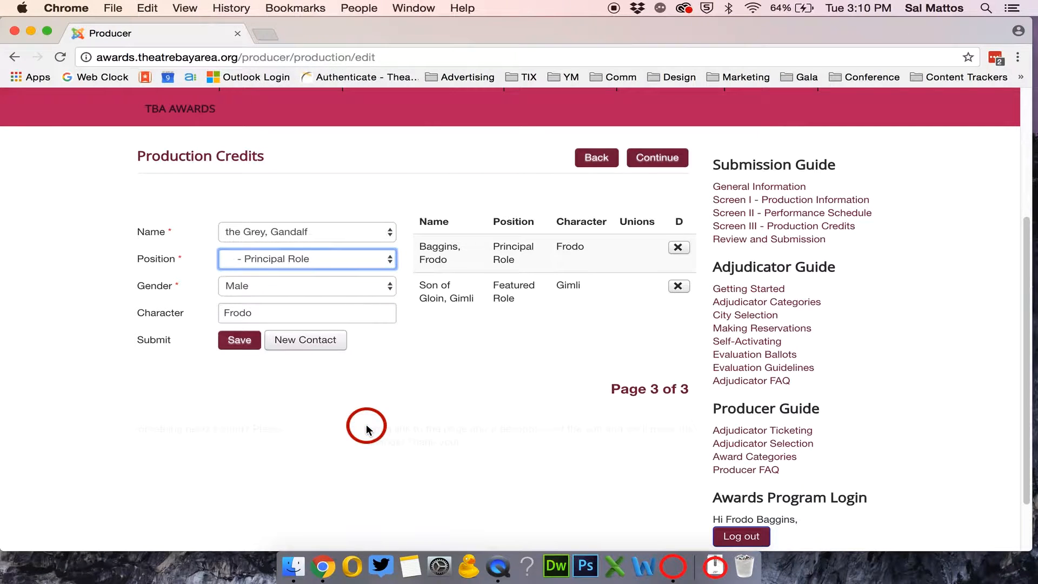
pyautogui.click(412, 357)
# Step: Replace the character with Gandalf and save the special visual effects credit
pyautogui.doubleClick(353, 320)
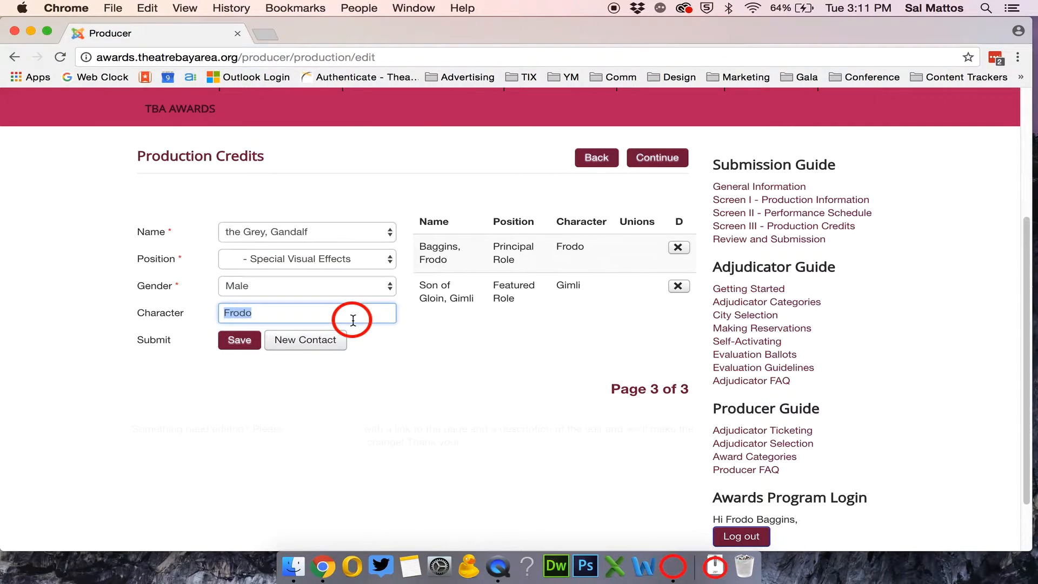
pyautogui.write('Gandalf')
pyautogui.click(243, 341)
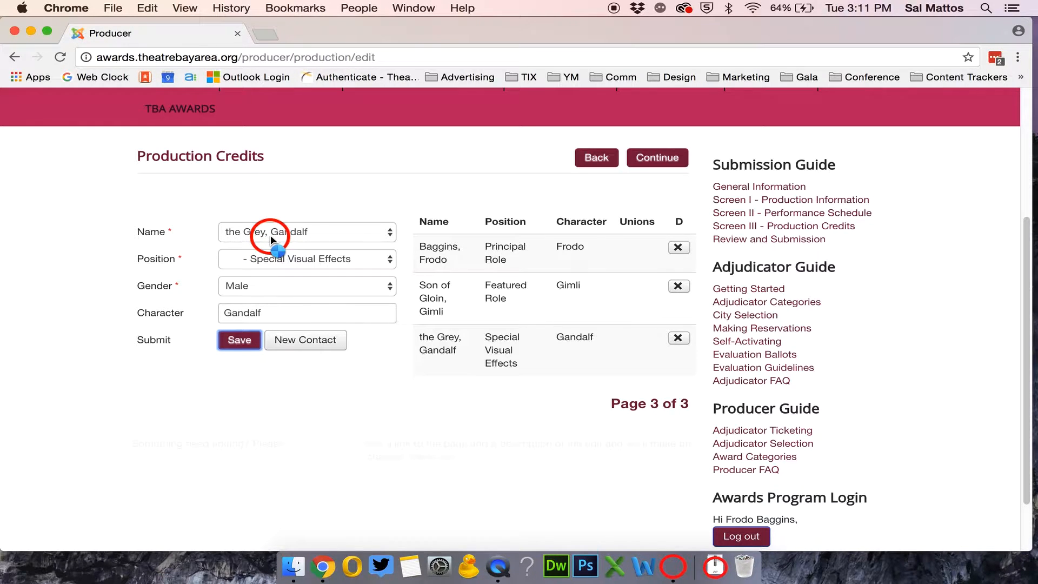
# Step: Select the contact matching the character Samwise for the fourth production credit
pyautogui.click(271, 239)
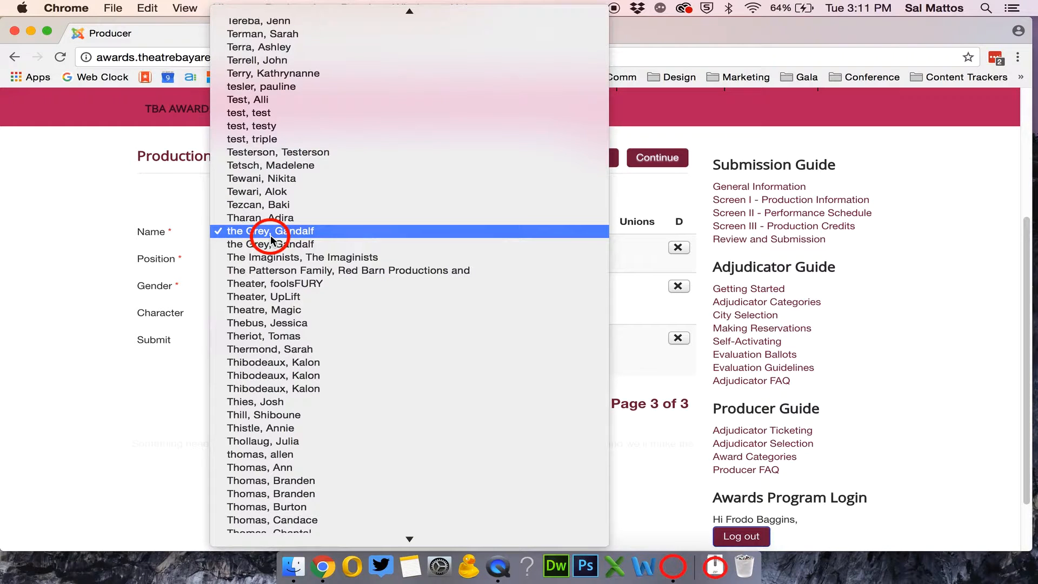
pyautogui.write('gam')
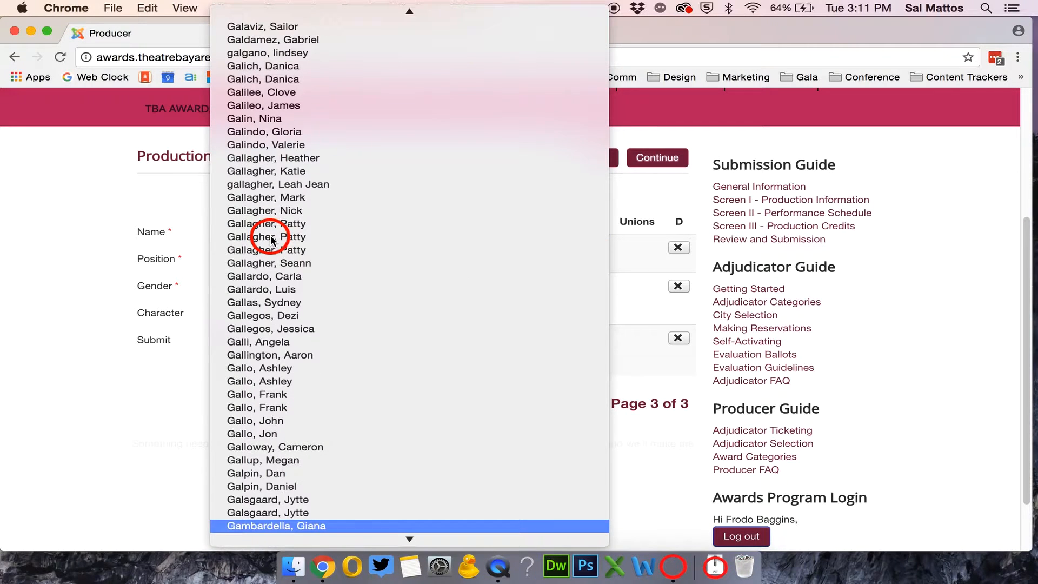
pyautogui.scroll(-5, 302, 270)
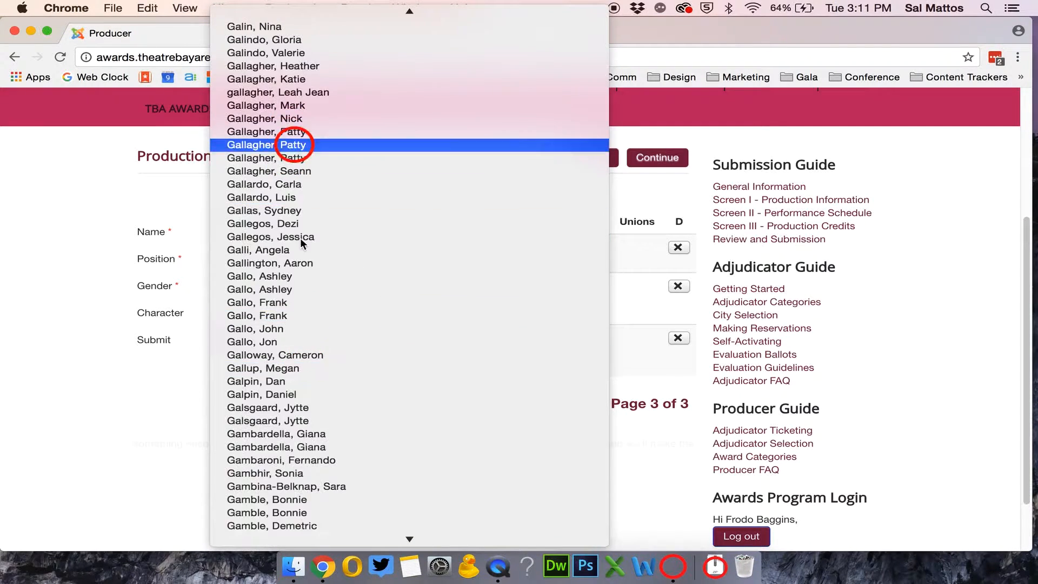
pyautogui.scroll(-15, 318, 373)
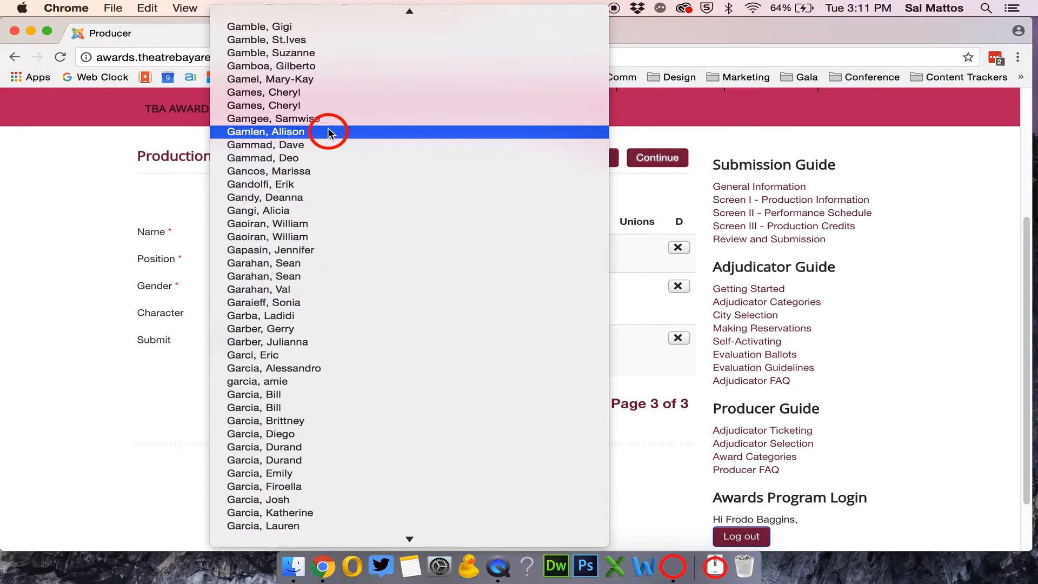
pyautogui.click(327, 124)
# Step: Set the position to Stage Manager, then save the credit with Samwise as the character
pyautogui.click(319, 259)
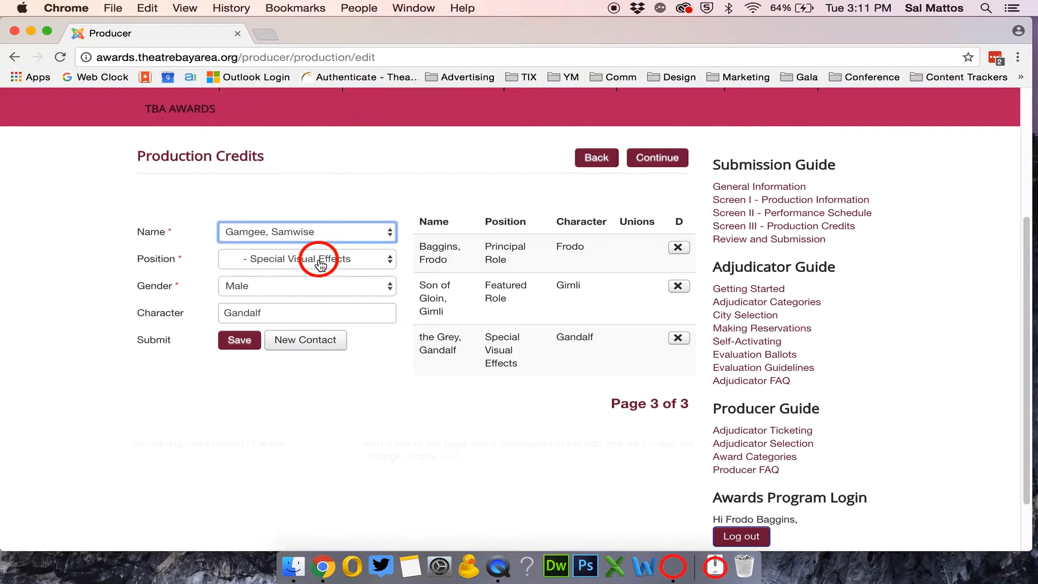
pyautogui.scroll(10, 301, 156)
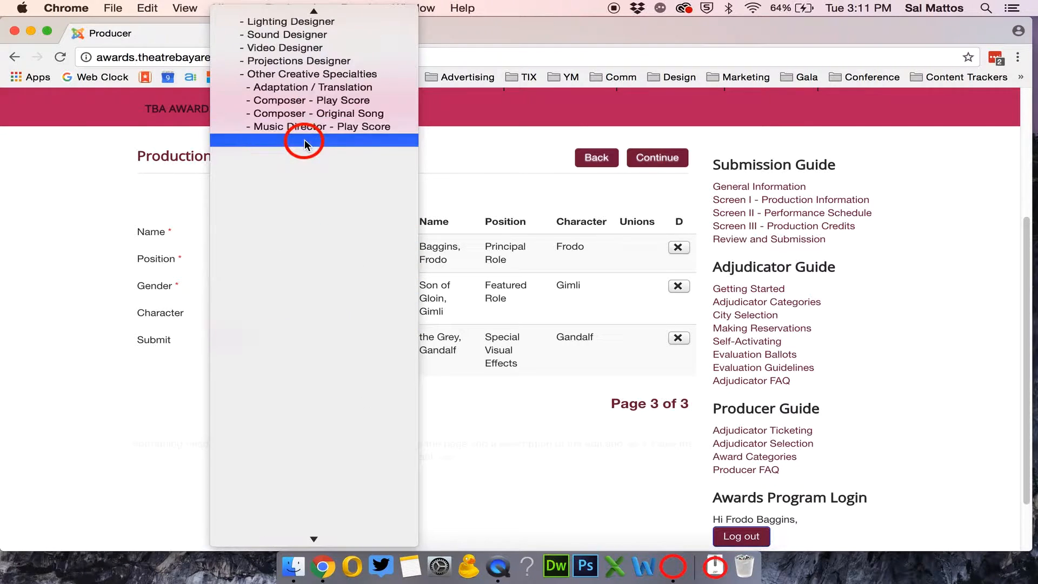
pyautogui.scroll(-4, 330, 237)
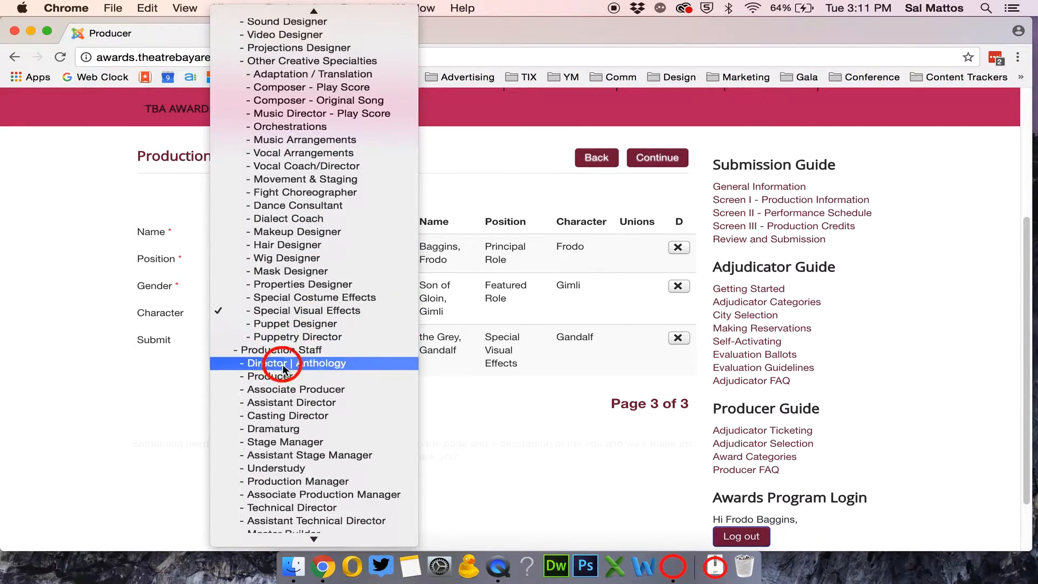
pyautogui.scroll(-5, 308, 367)
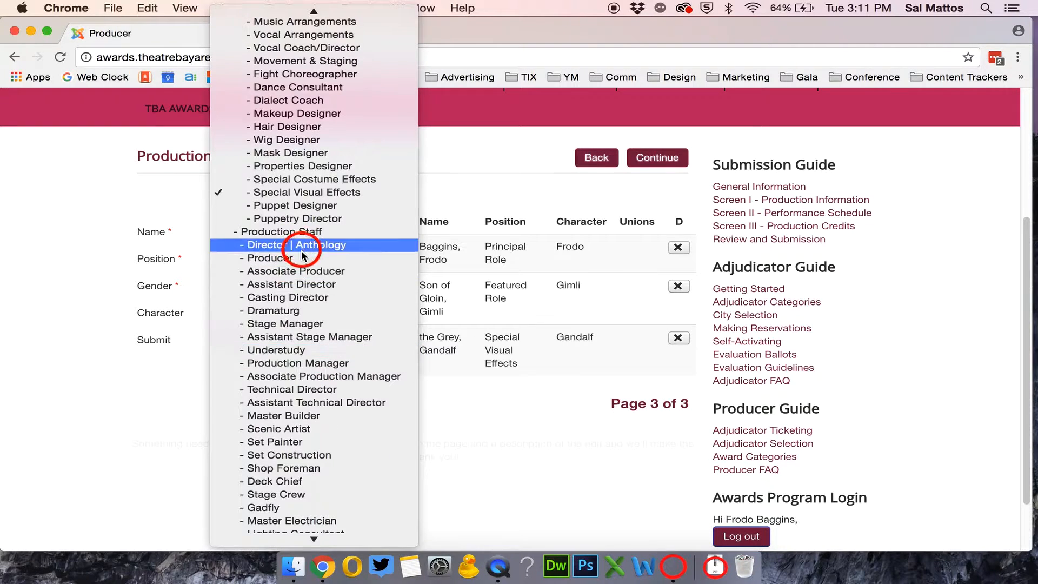
pyautogui.click(304, 326)
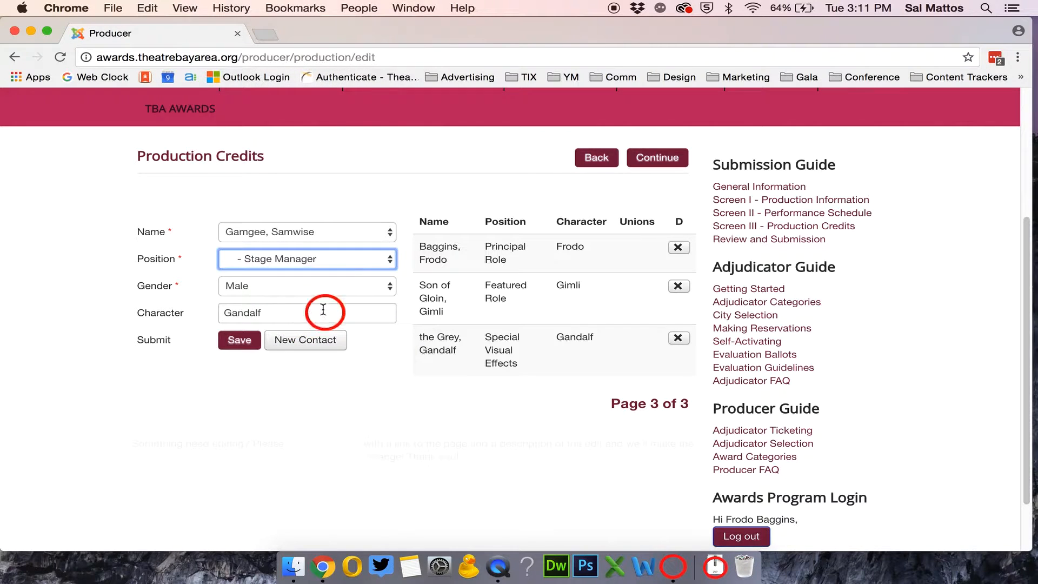
pyautogui.doubleClick(249, 307)
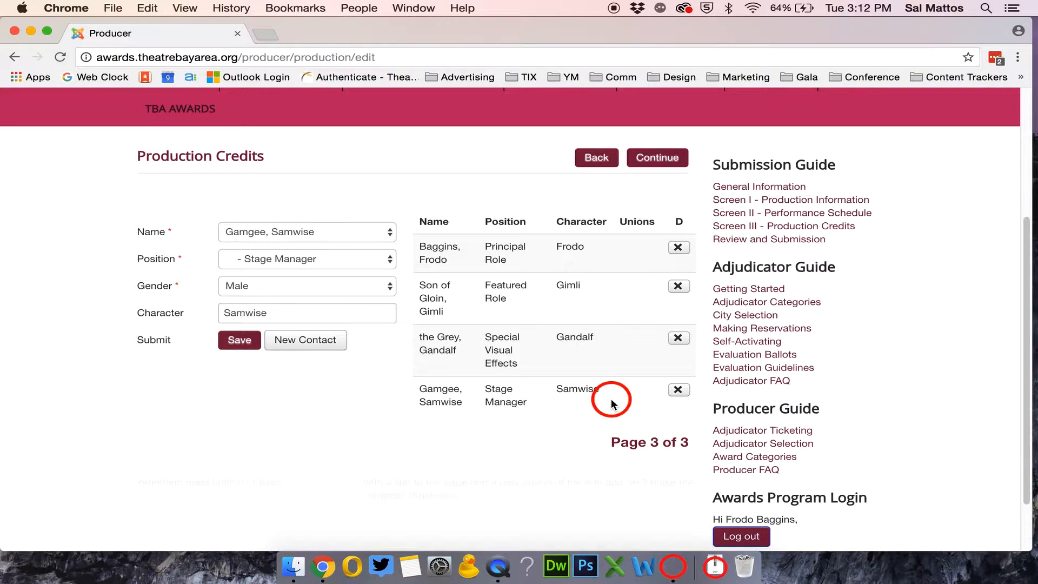
# Step: Continue to the submission review and examine the production data, performance schedule and production credits
pyautogui.click(656, 162)
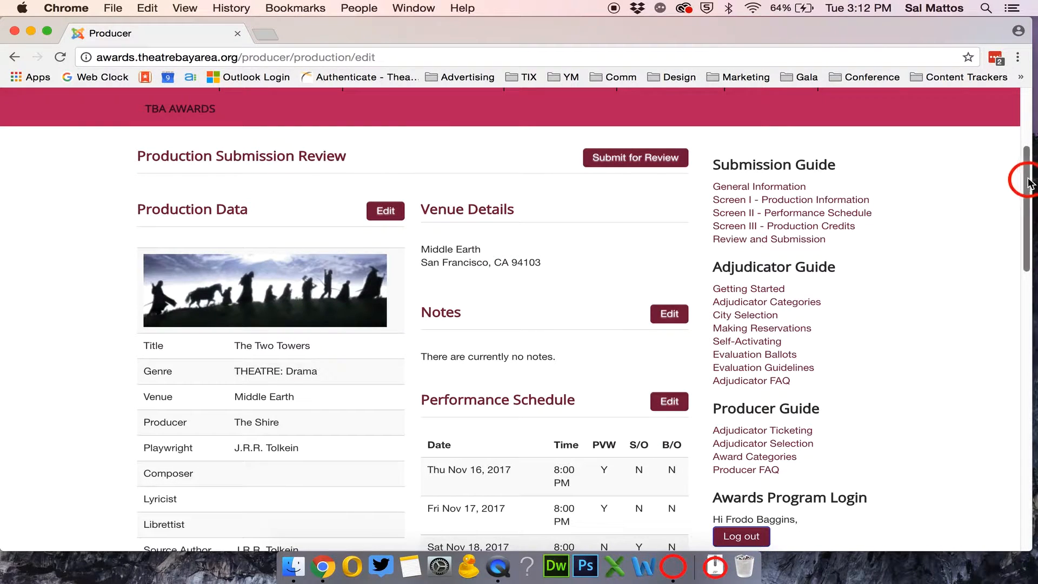
pyautogui.moveTo(1026, 179); pyautogui.dragTo(1002, 181)
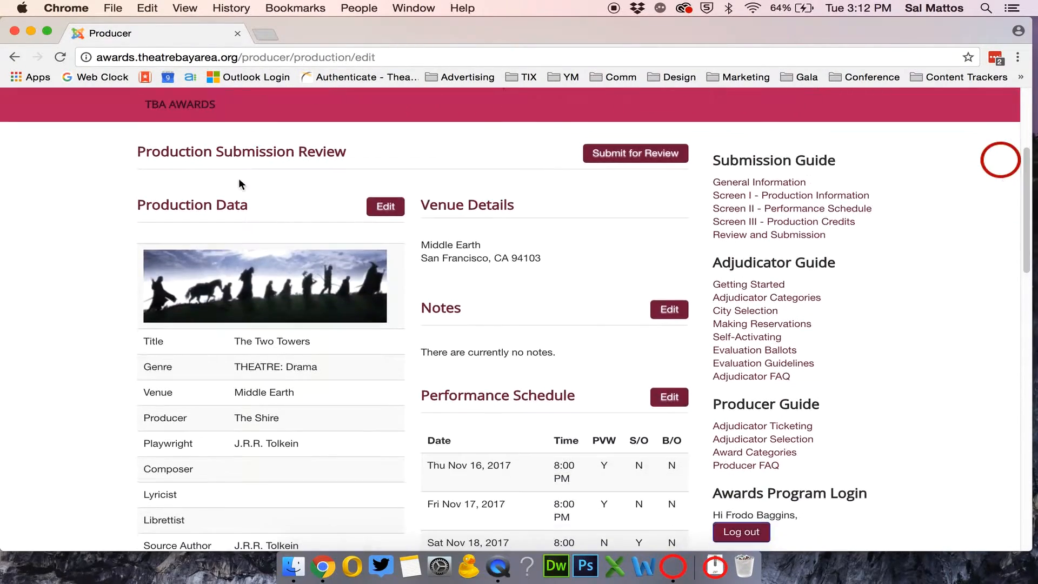
pyautogui.scroll(-3, 210, 256)
pyautogui.scroll(-13, 211, 258)
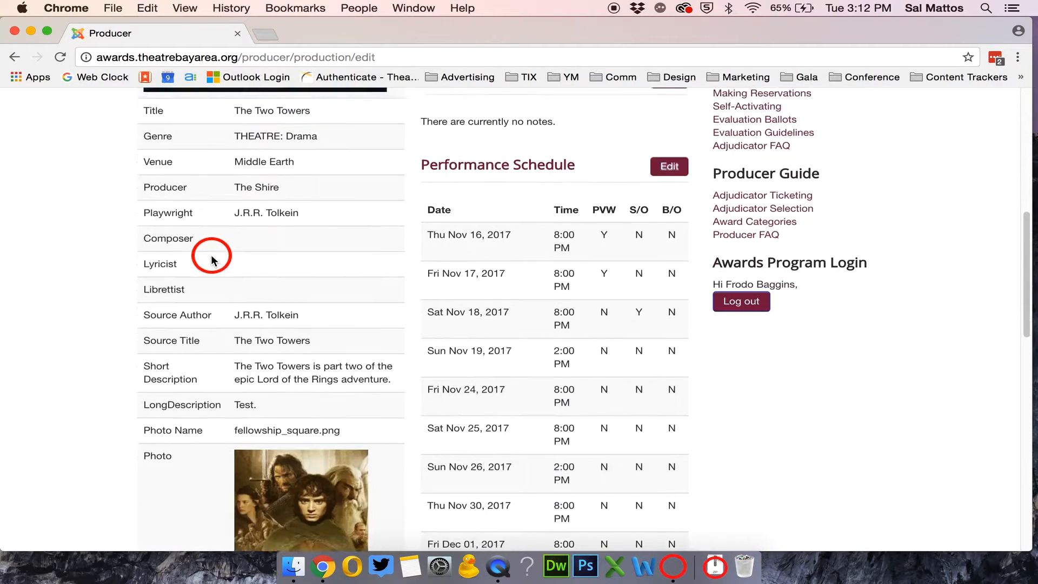
pyautogui.scroll(-8, 213, 258)
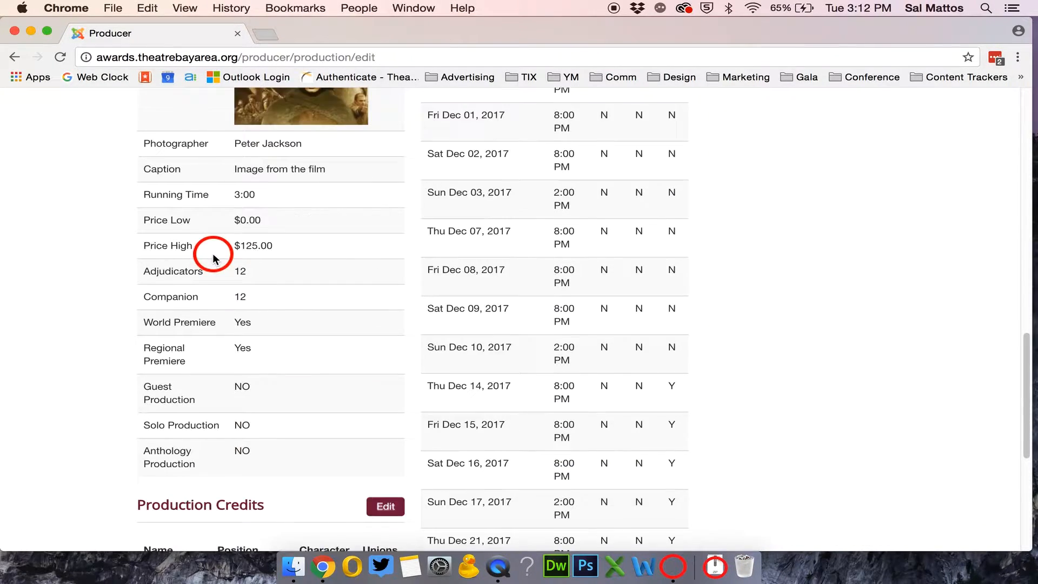
pyautogui.scroll(20, 212, 253)
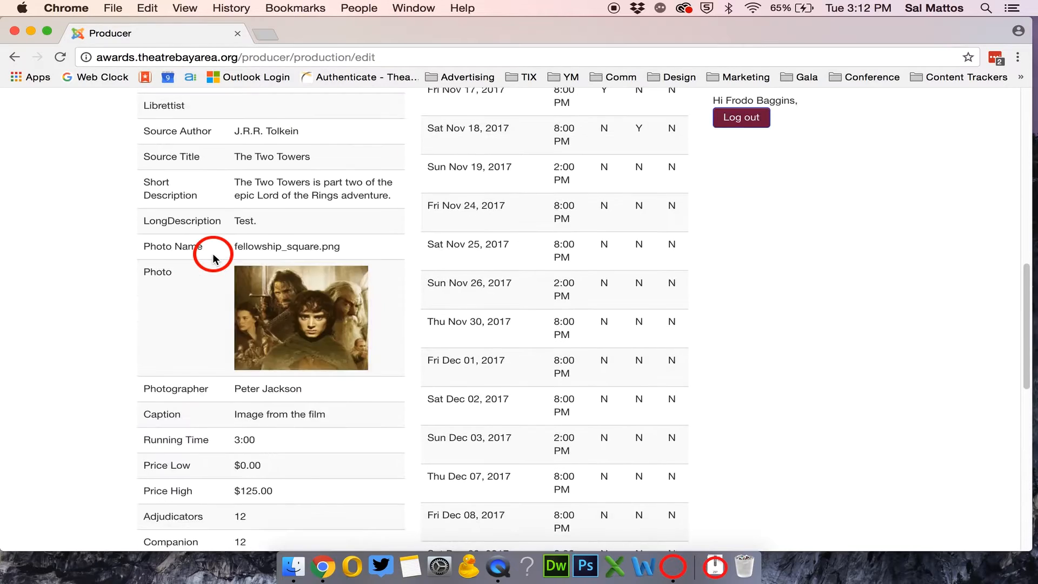
pyautogui.scroll(-4, 595, 346)
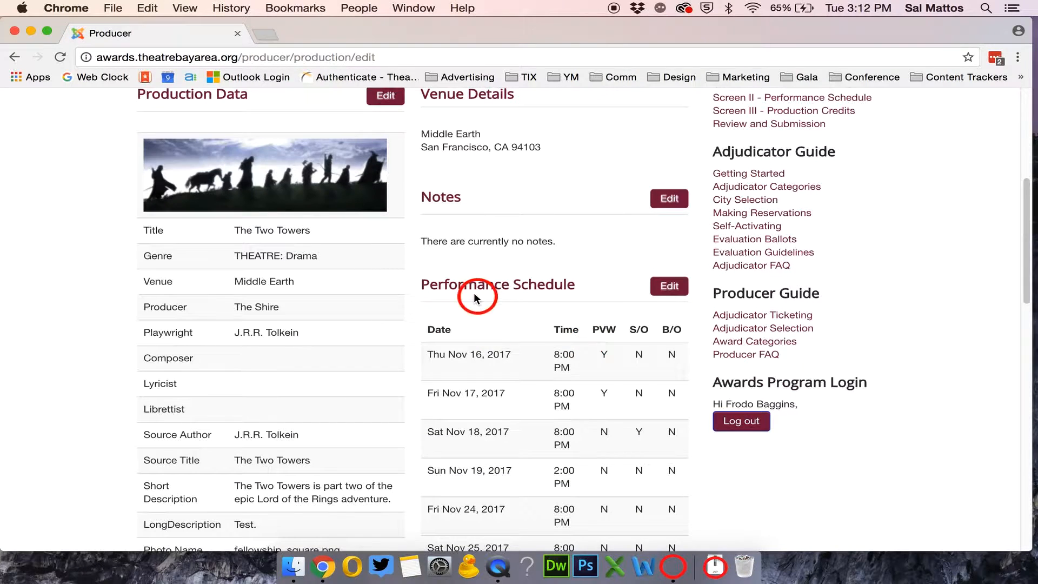
pyautogui.scroll(-4, 551, 288)
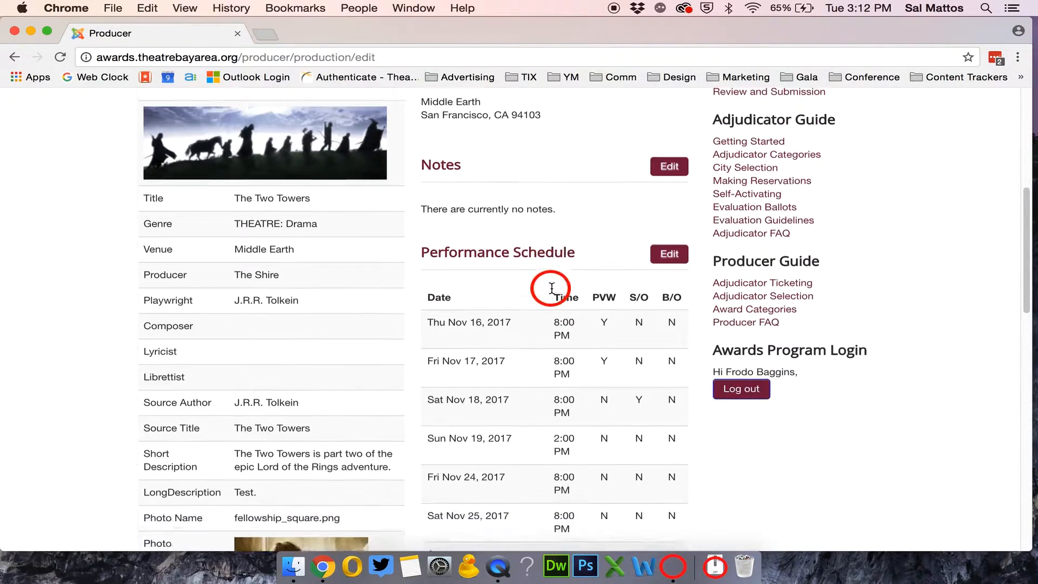
pyautogui.scroll(-20, 552, 290)
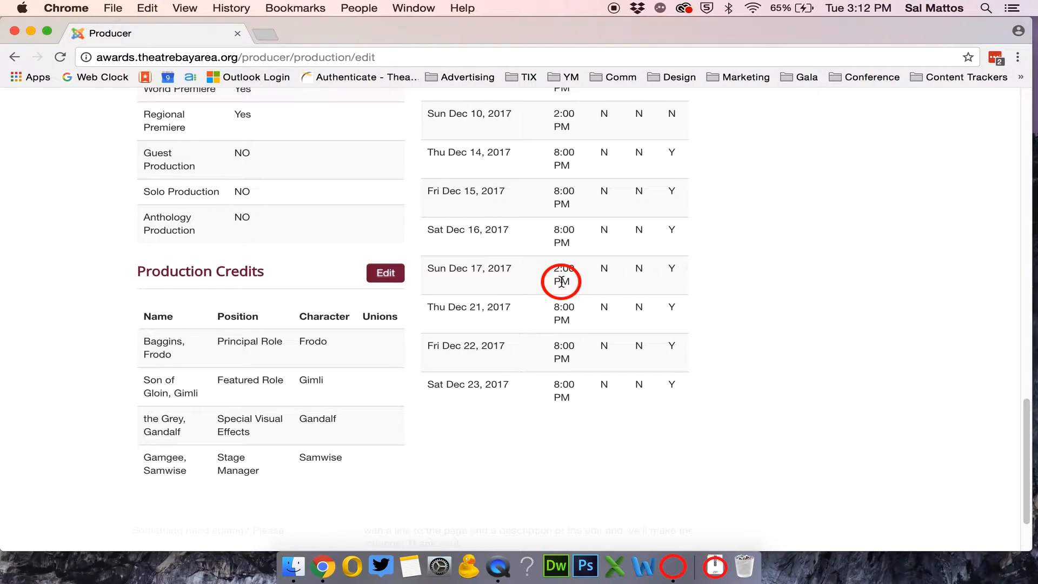
pyautogui.scroll(-1, 513, 281)
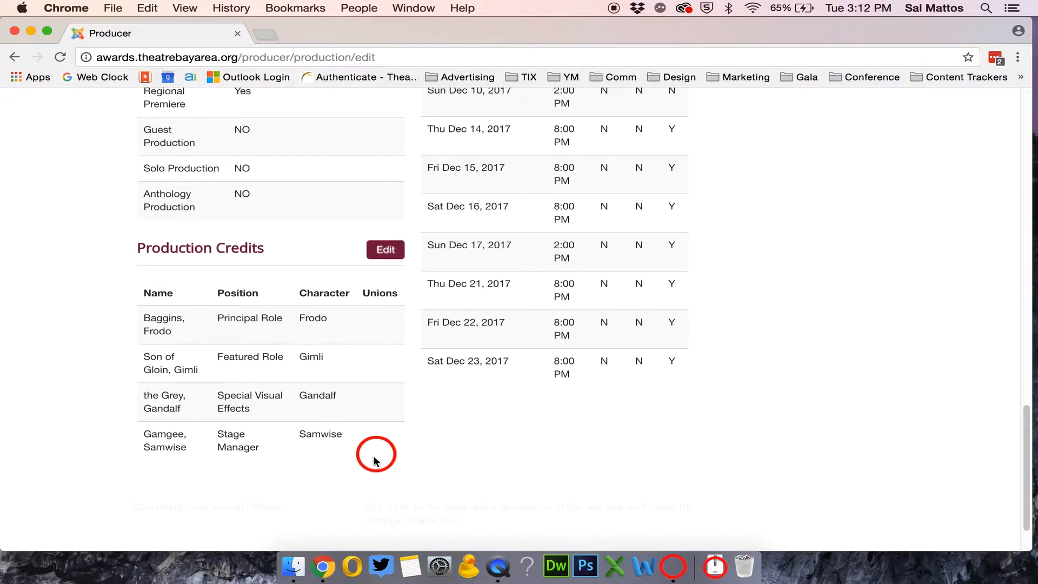
pyautogui.scroll(20, 640, 420)
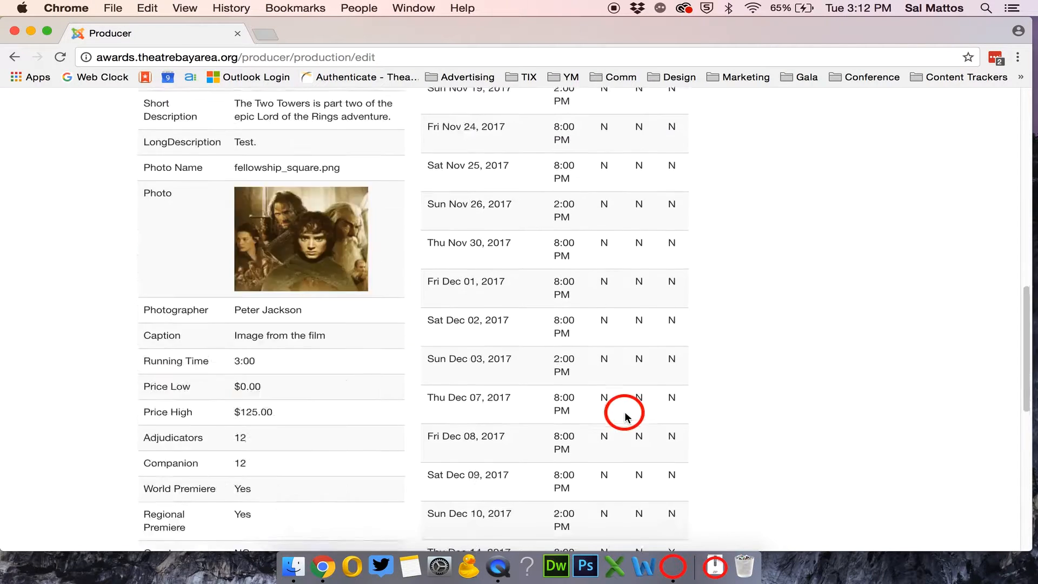
pyautogui.scroll(2, 627, 427)
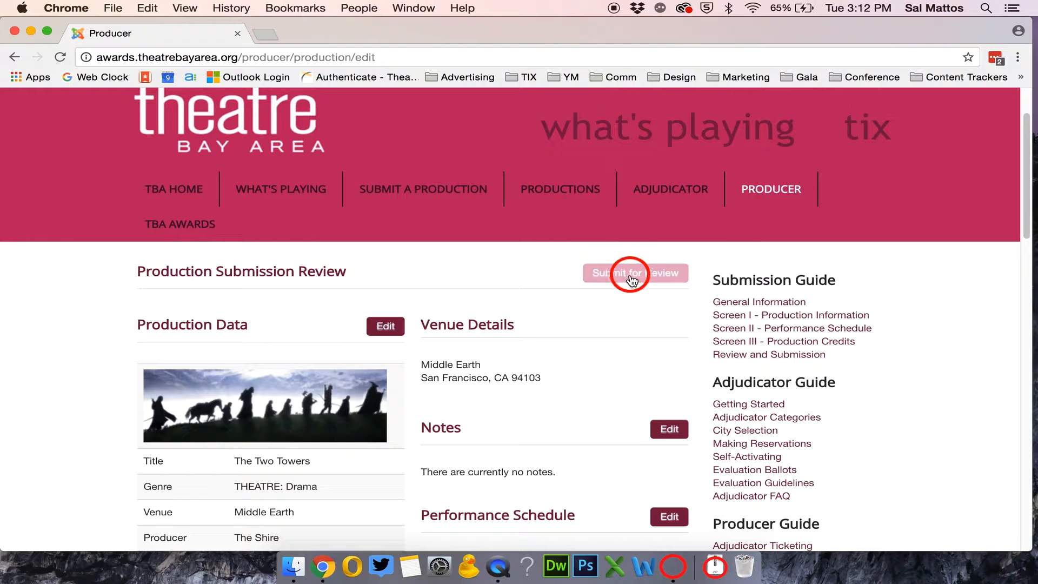
# Step: Reopen The Two Towers from the producer dashboard's editable submissions and submit it for review
pyautogui.click(759, 191)
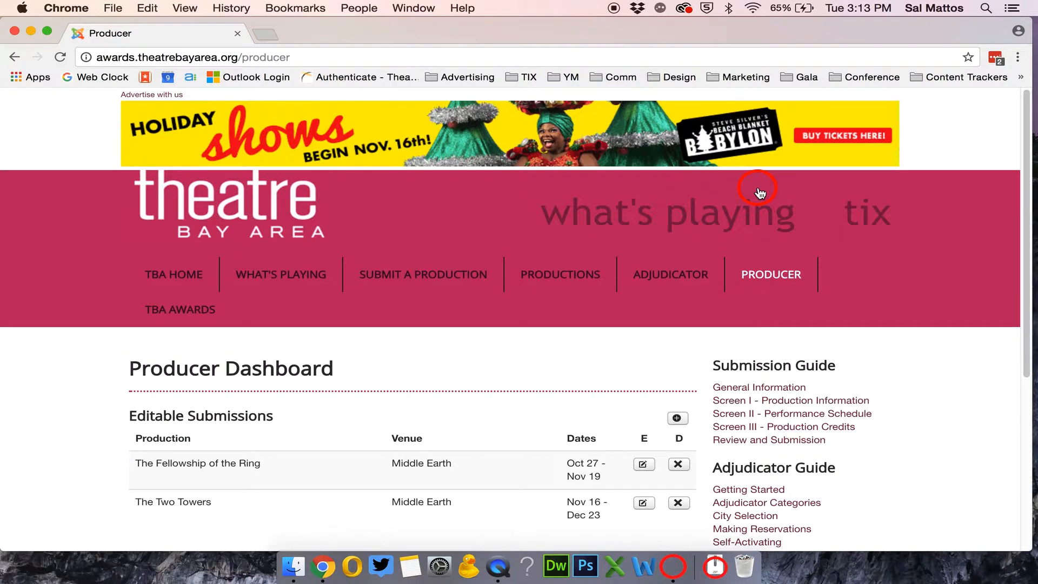
pyautogui.scroll(-5, 754, 238)
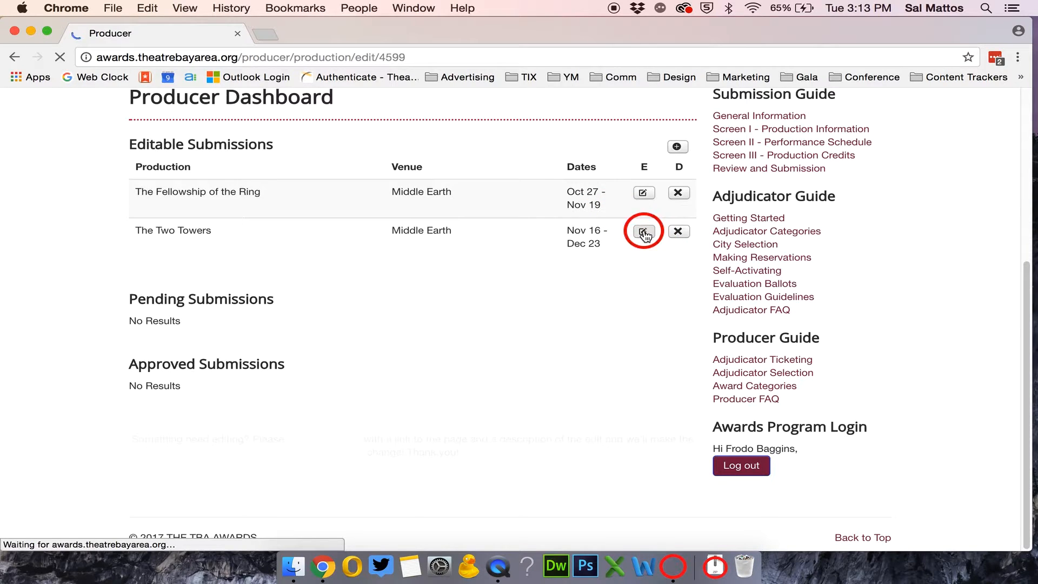
pyautogui.scroll(-3, 640, 225)
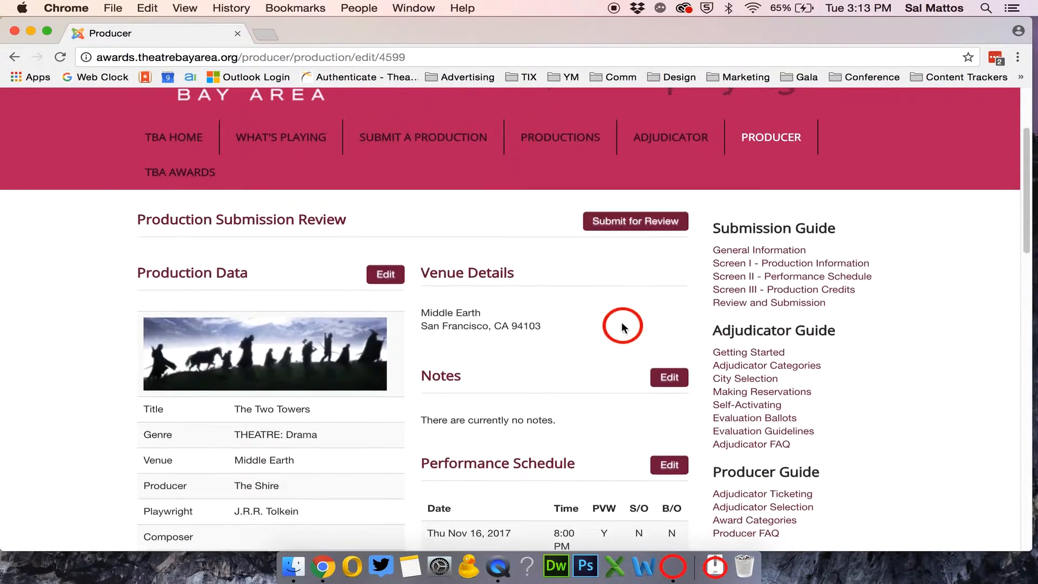
pyautogui.scroll(-2, 623, 327)
pyautogui.scroll(1, 620, 322)
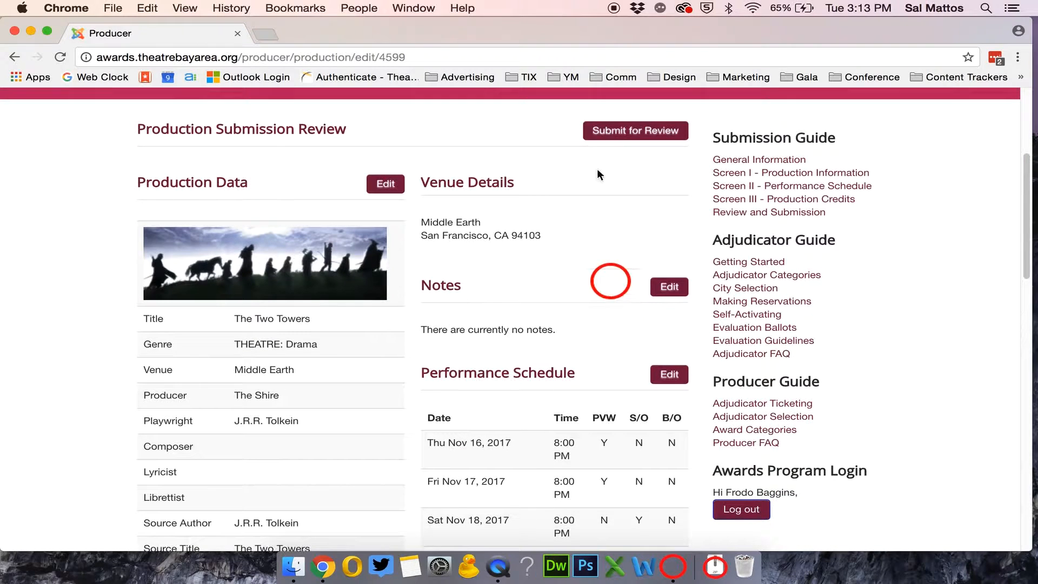
pyautogui.click(609, 133)
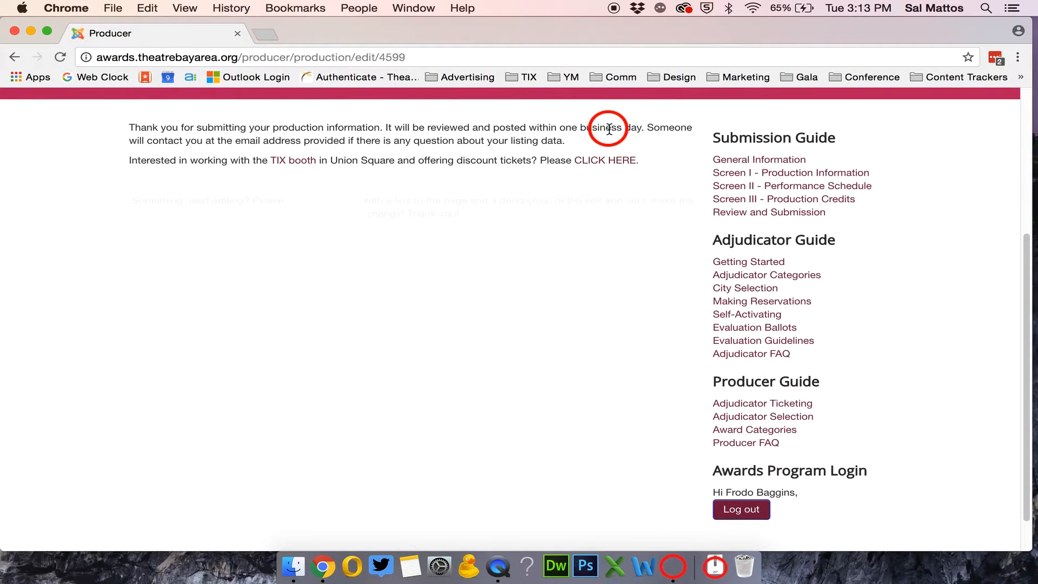
# Step: Return to the producer dashboard and check the status of The Two Towers across the editable, pending and approved submissions
pyautogui.scroll(5, 599, 218)
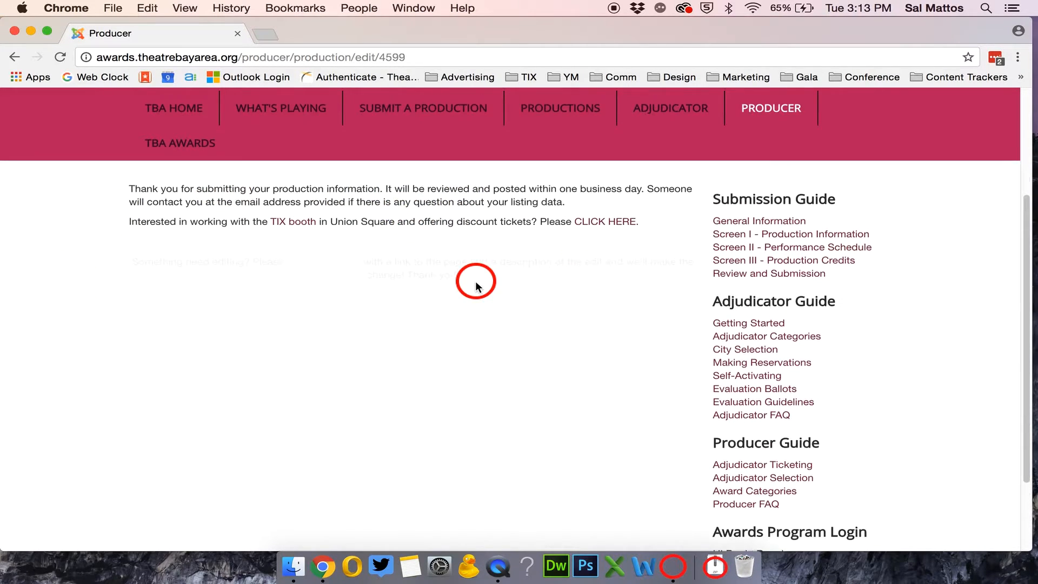
pyautogui.scroll(5, 476, 280)
pyautogui.moveTo(468, 292)
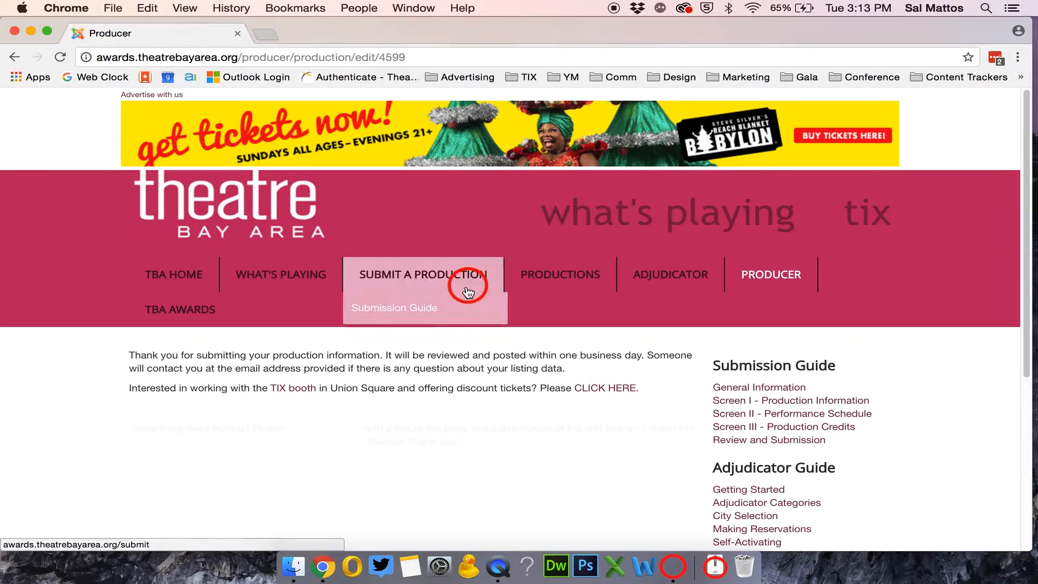
pyautogui.click(771, 277)
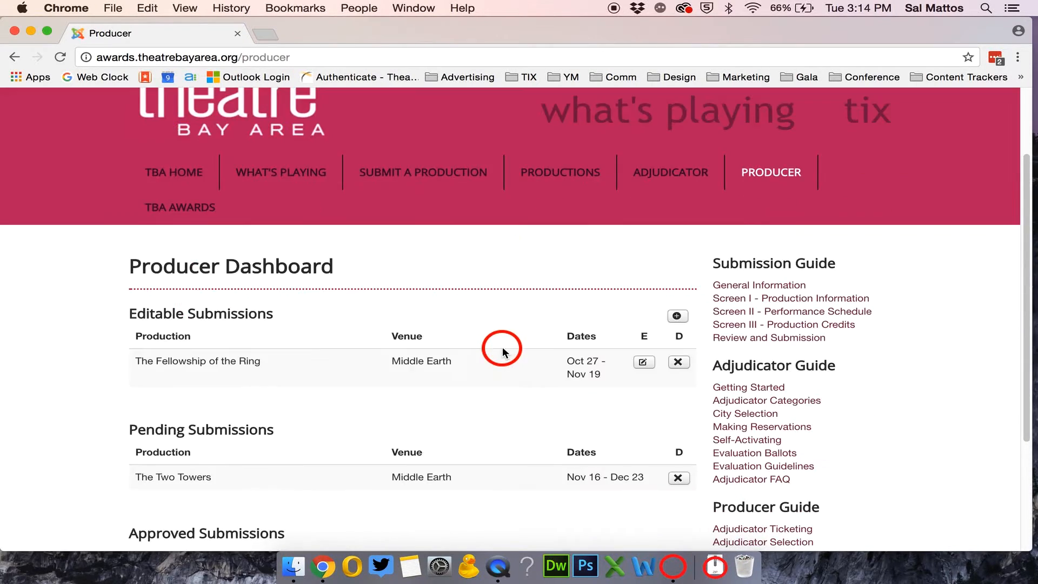
pyautogui.scroll(-5, 141, 307)
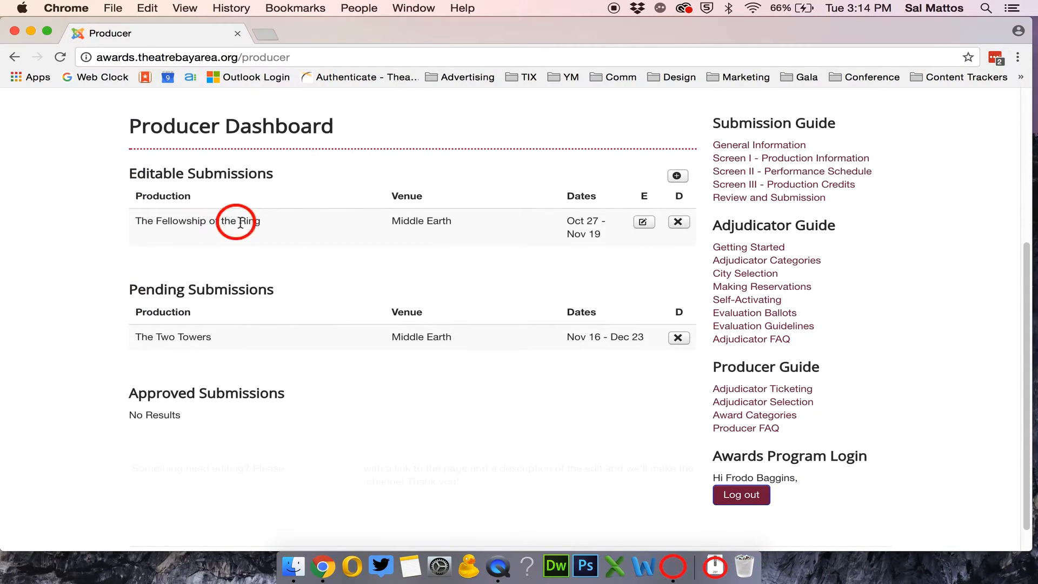
pyautogui.moveTo(130, 339); pyautogui.dragTo(238, 343)
pyautogui.click(238, 343)
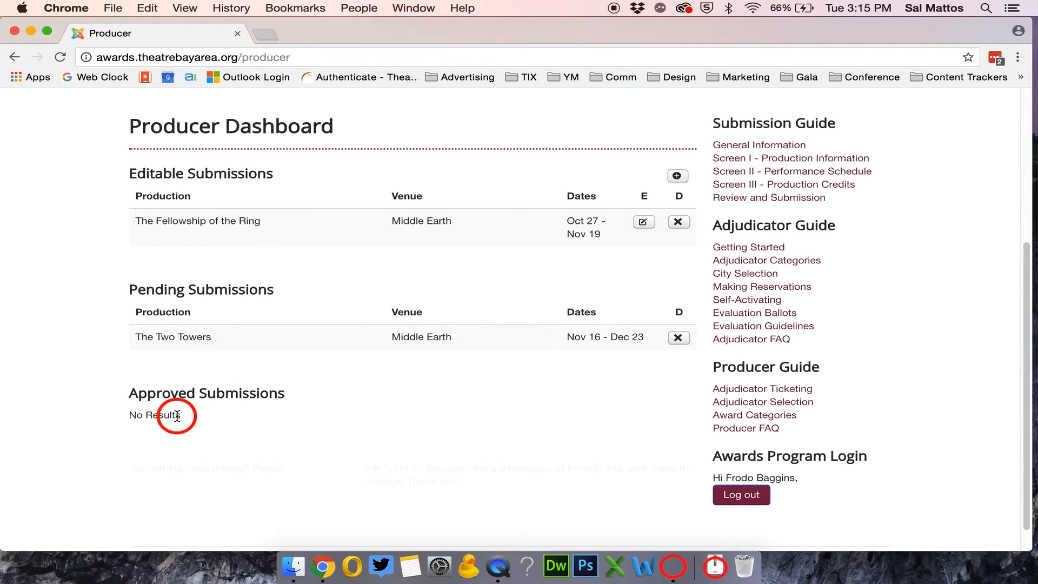
pyautogui.scroll(4, 211, 392)
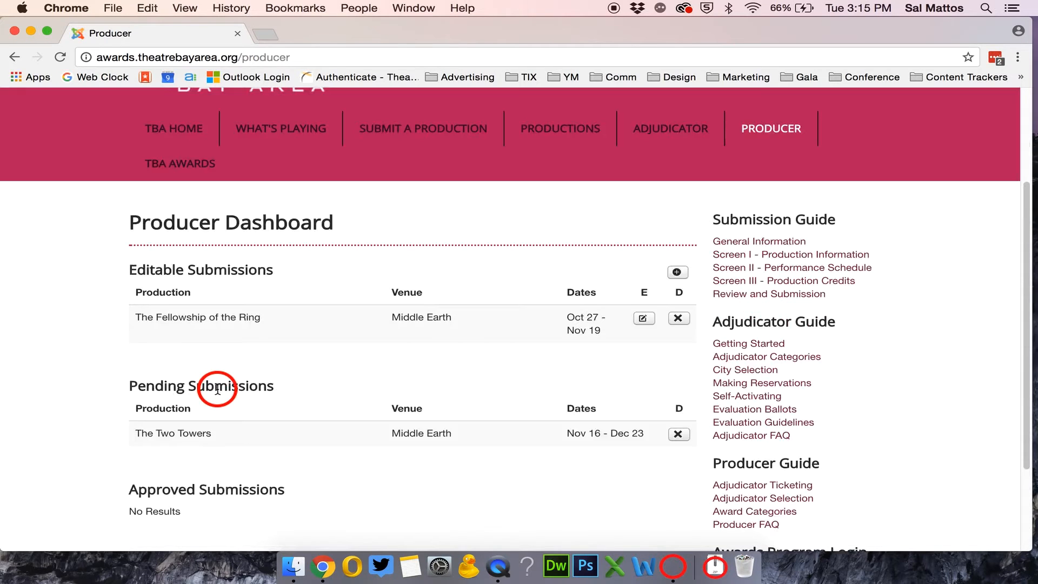